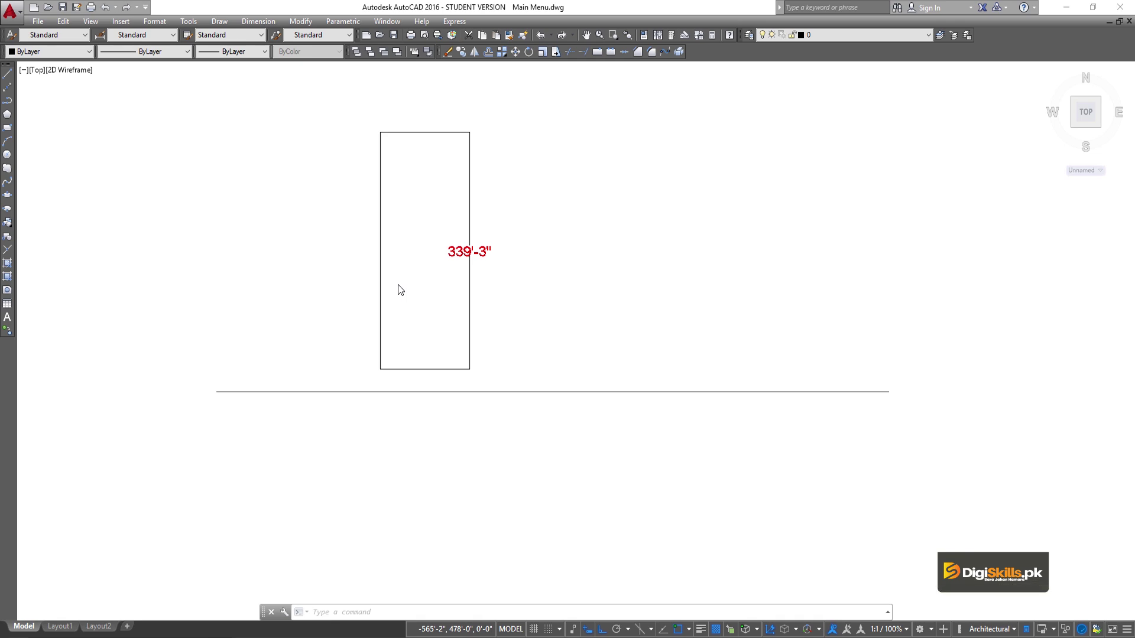
- Erase the rectangle with its dimension text and the long horizontal line below it
click(537, 172)
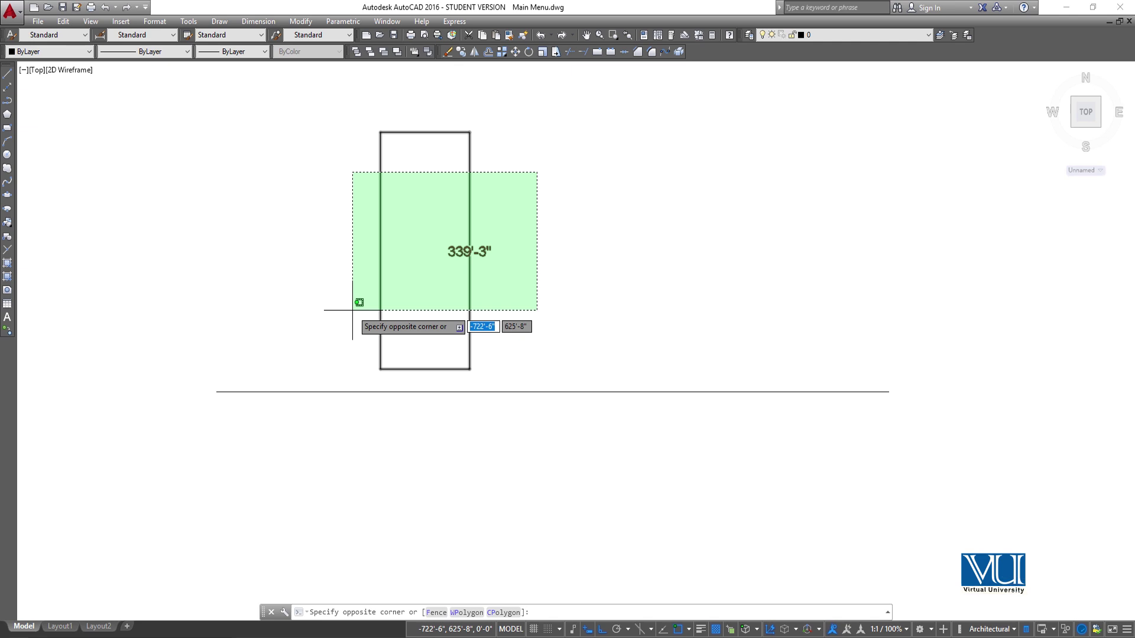
click(353, 310)
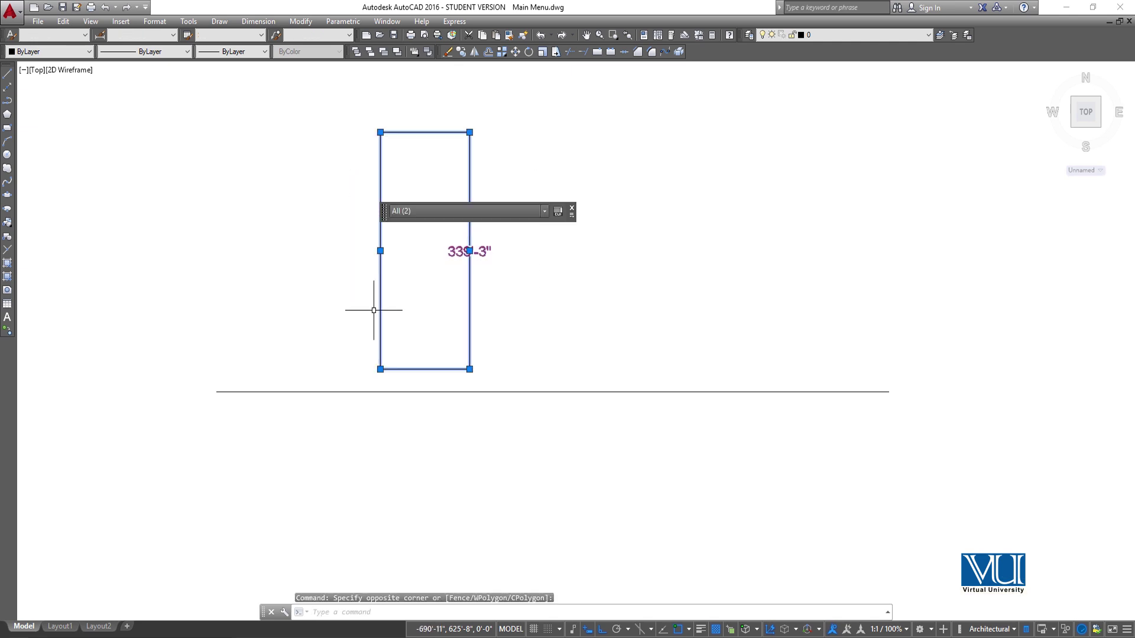
key(Delete)
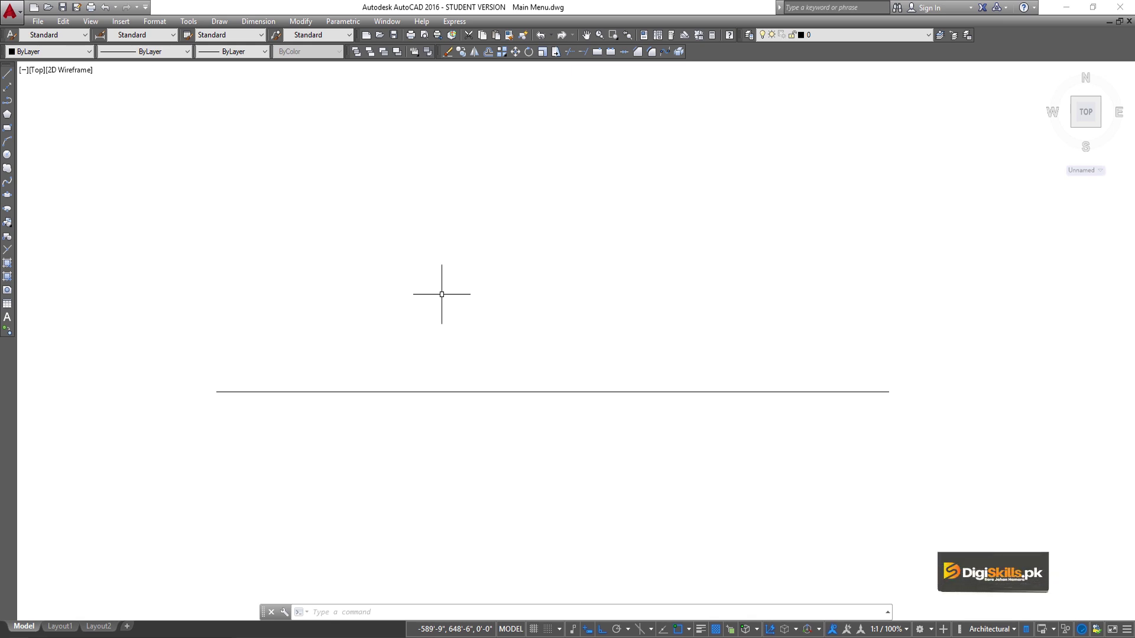
click(917, 286)
click(806, 514)
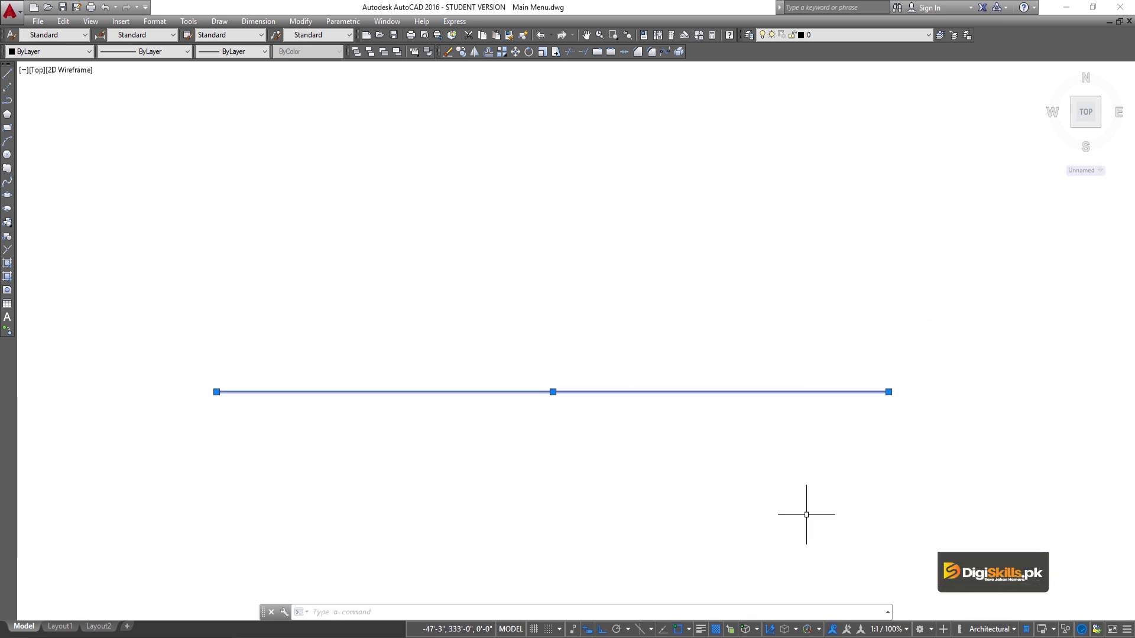
key(Delete)
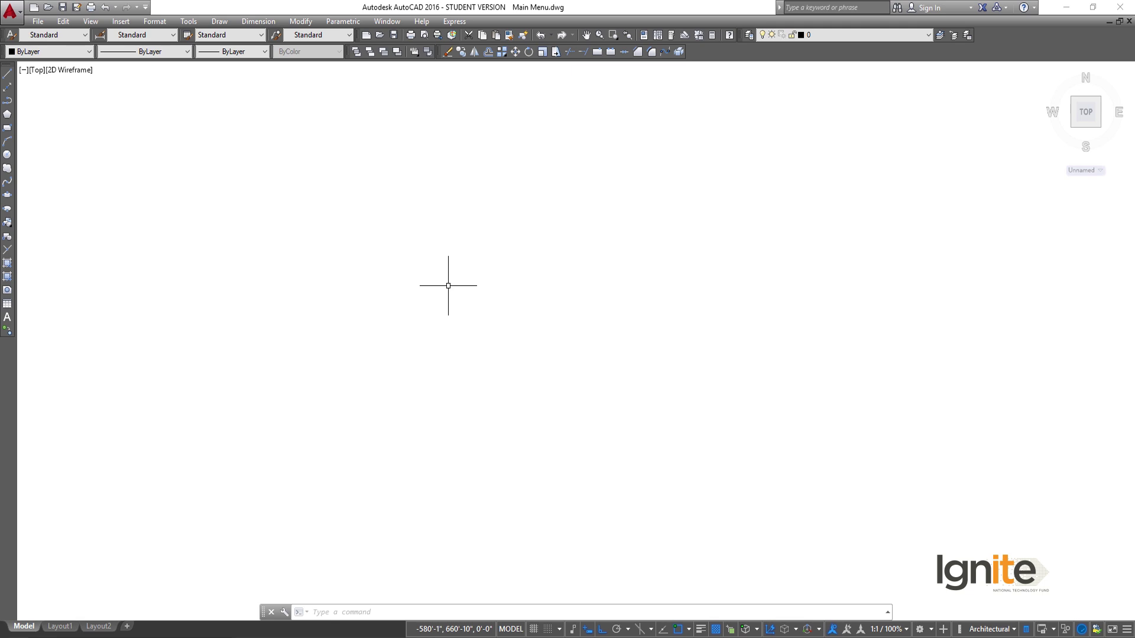
- Draw an open polyline of ten angled segments with Ortho off, looping around to end below its starting point
click(219, 22)
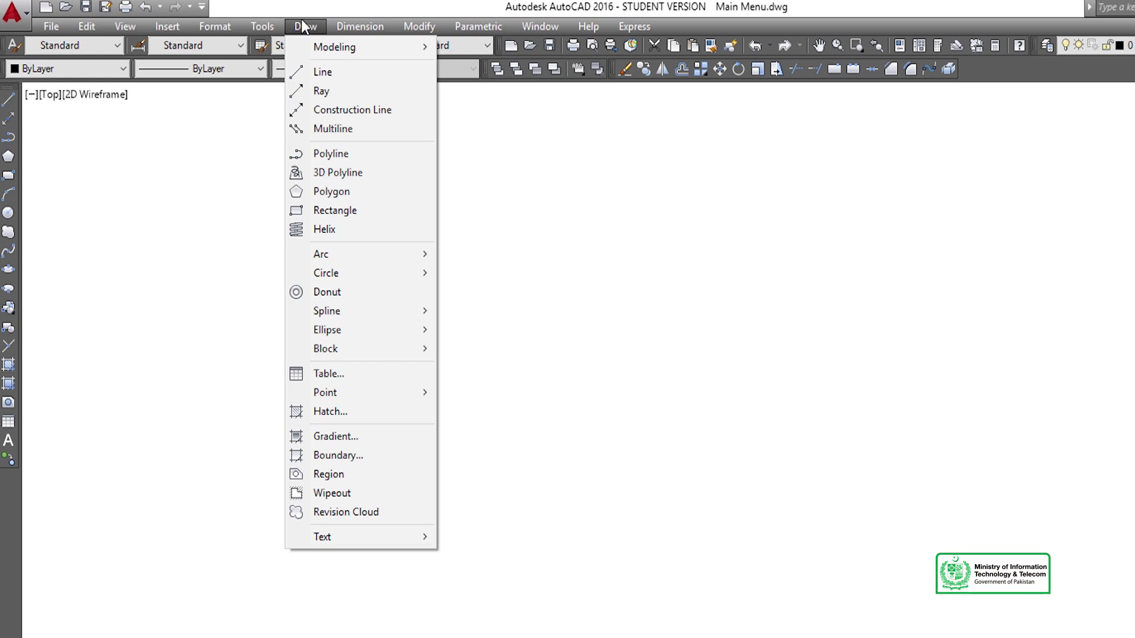
click(322, 154)
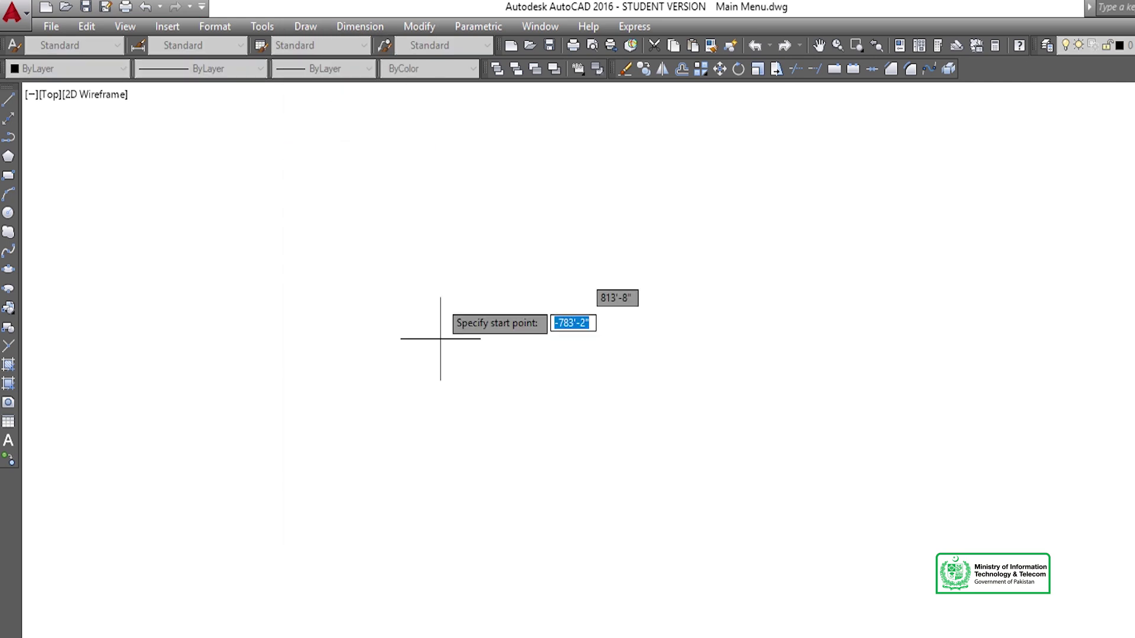
click(292, 390)
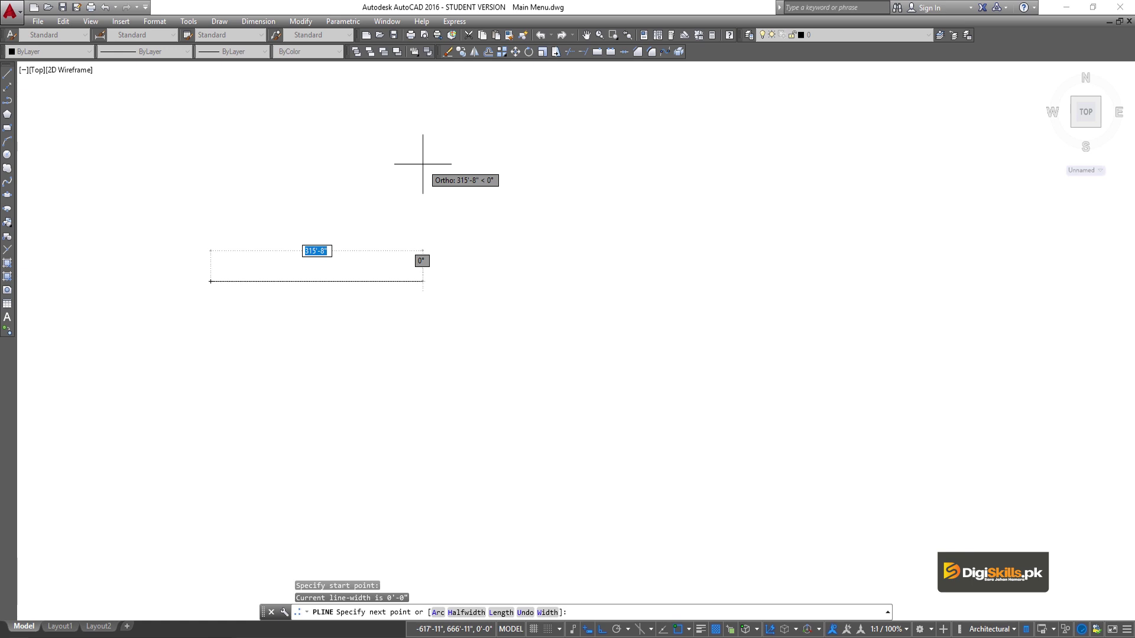
click(599, 630)
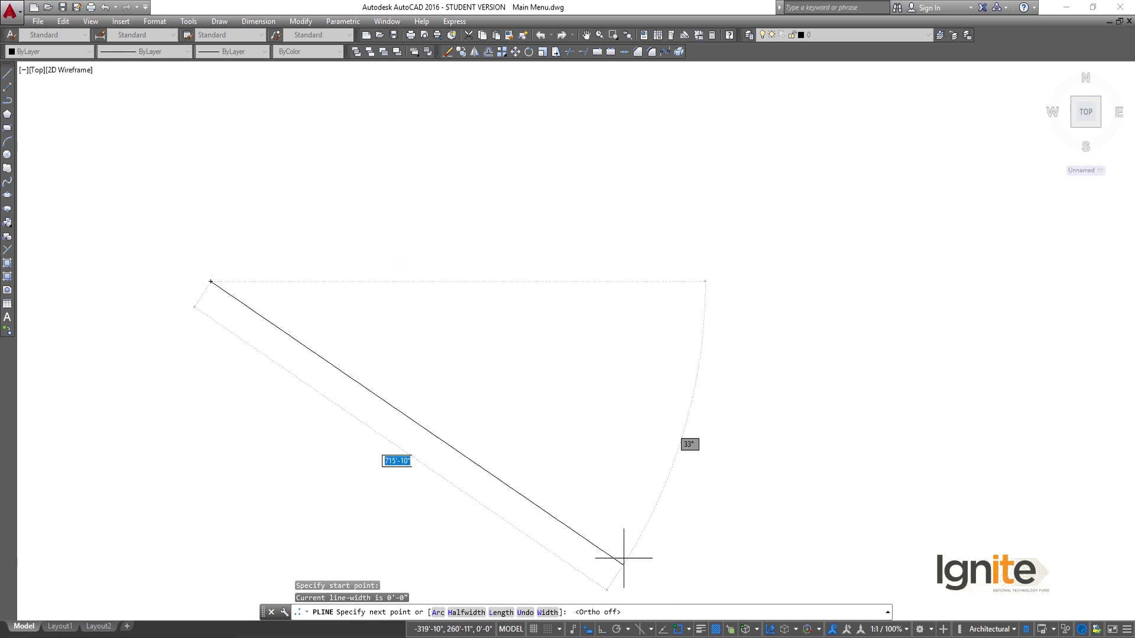
click(478, 224)
click(583, 270)
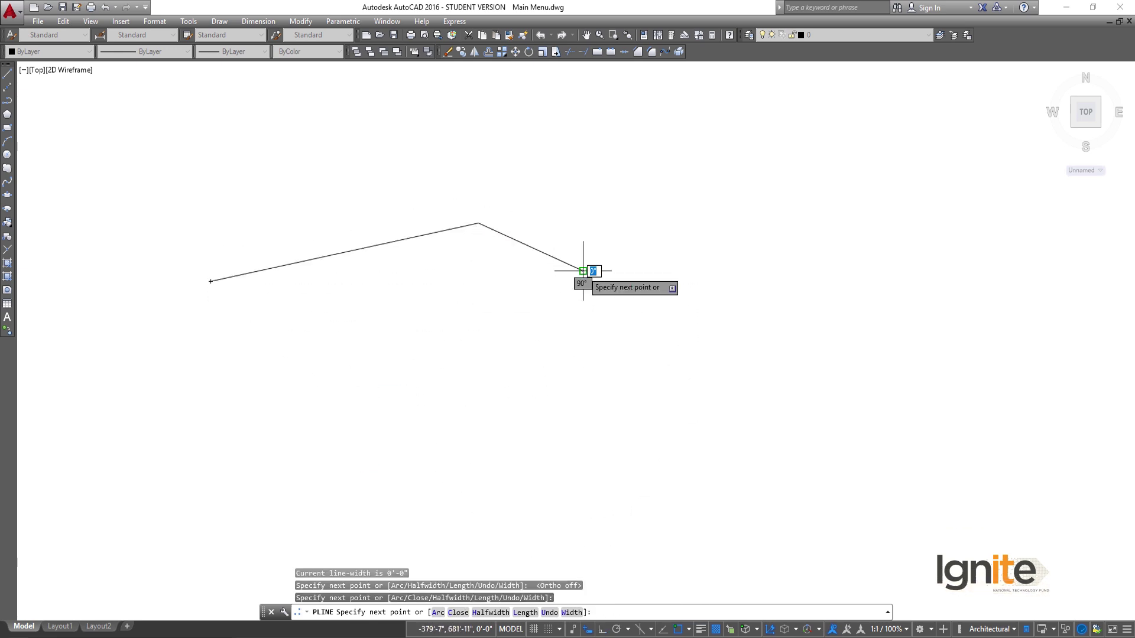
click(655, 167)
click(769, 190)
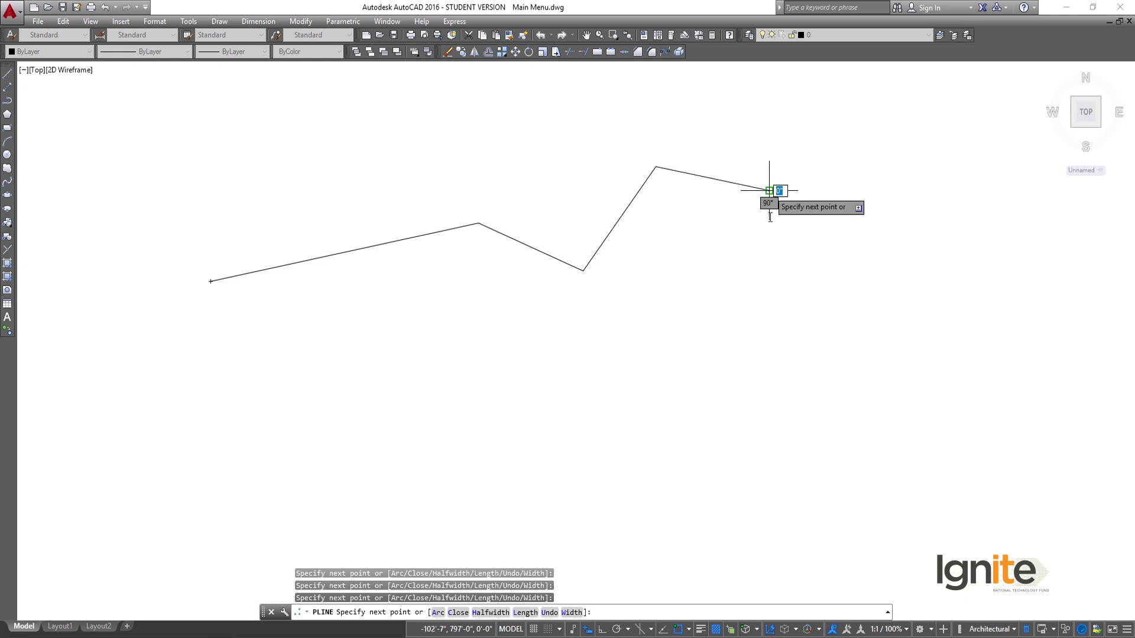
click(792, 330)
click(689, 396)
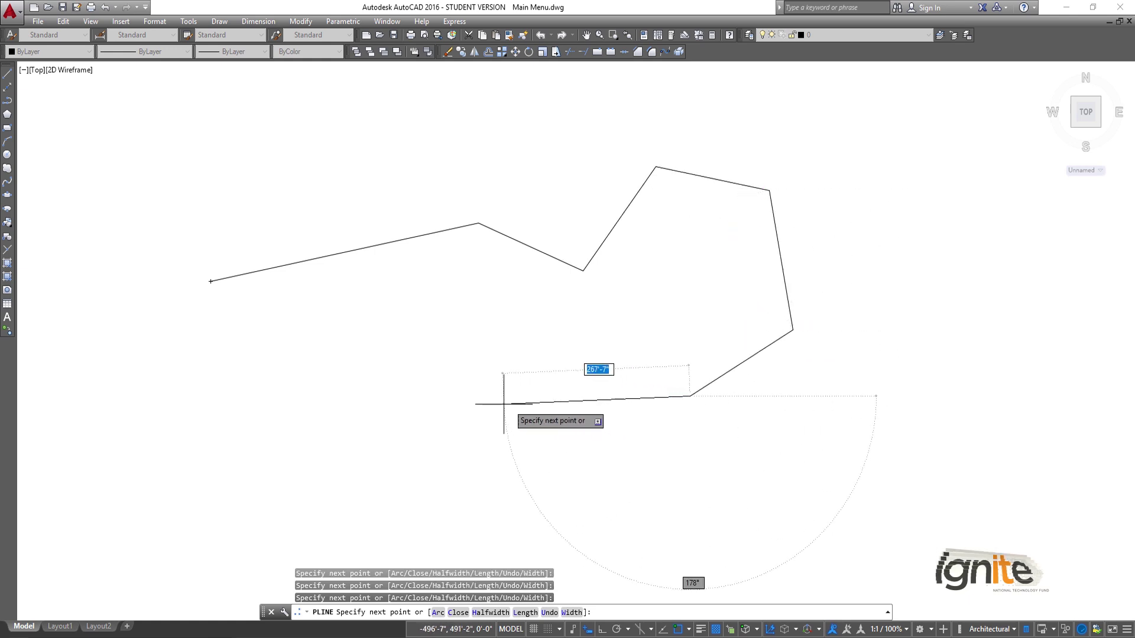
click(496, 403)
click(449, 476)
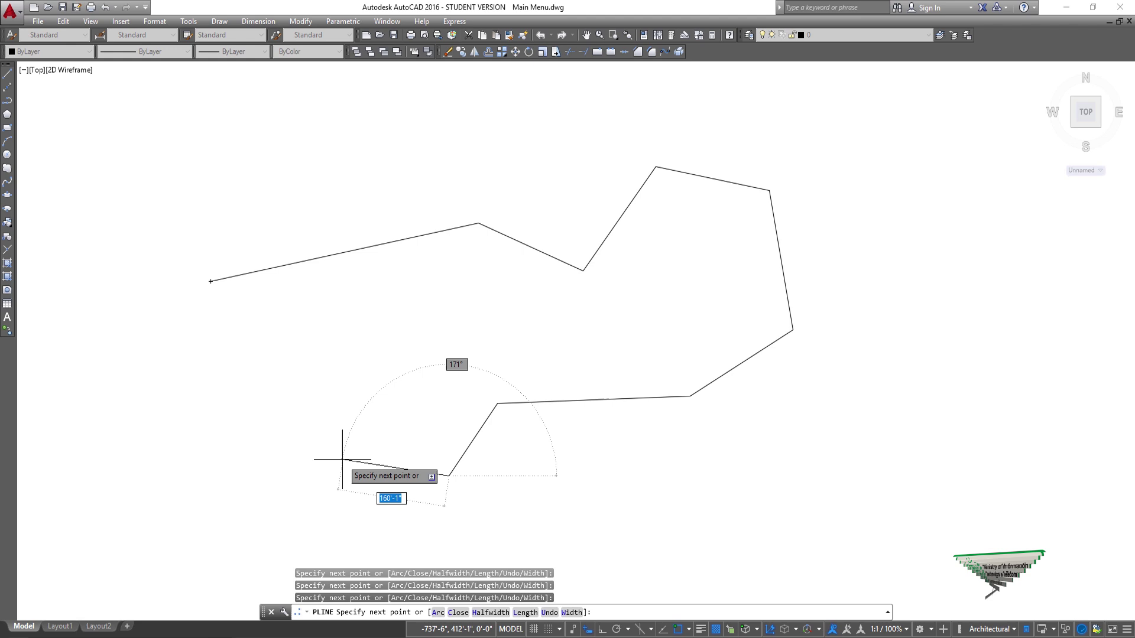
click(306, 462)
click(321, 355)
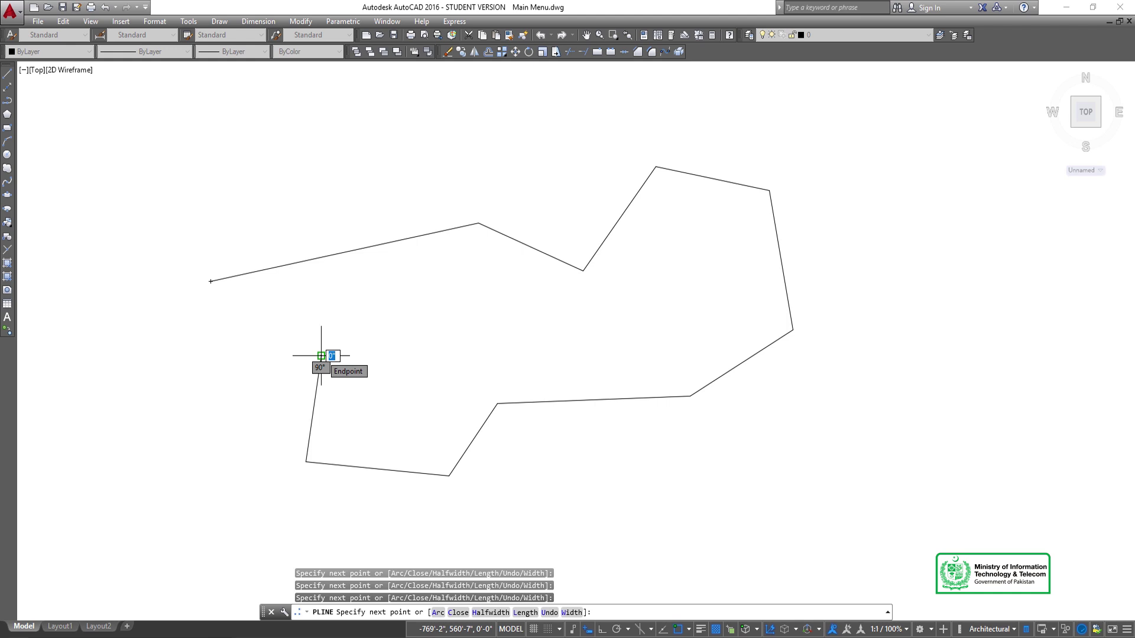
key(Return)
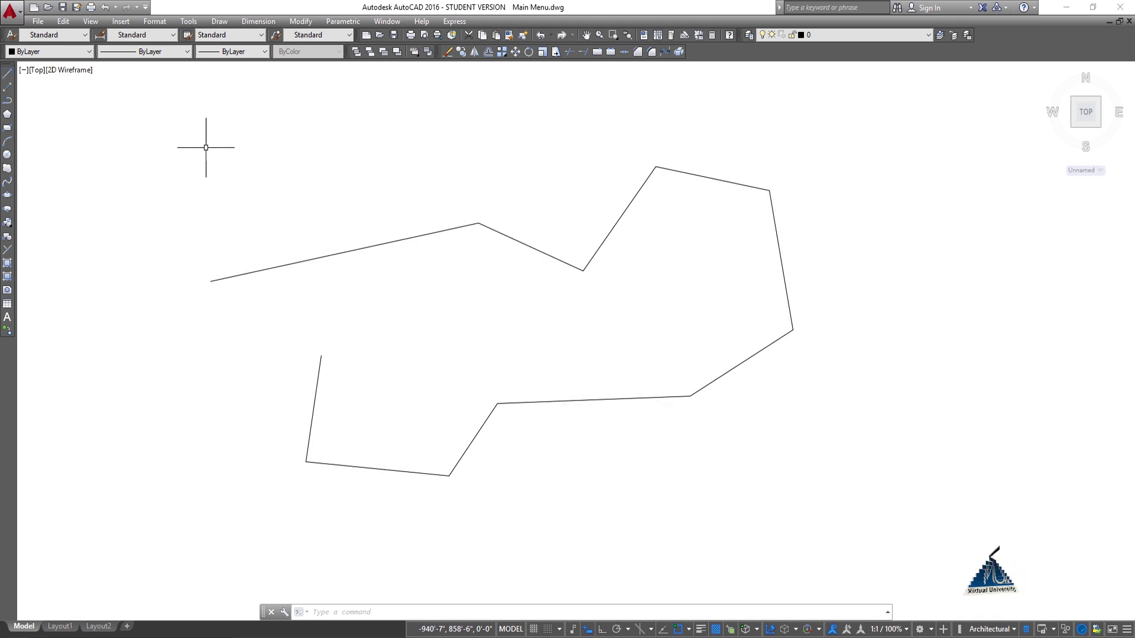
- Draw a zigzag chain of seven connected segments with the Line command above the polyline
click(8, 75)
click(125, 197)
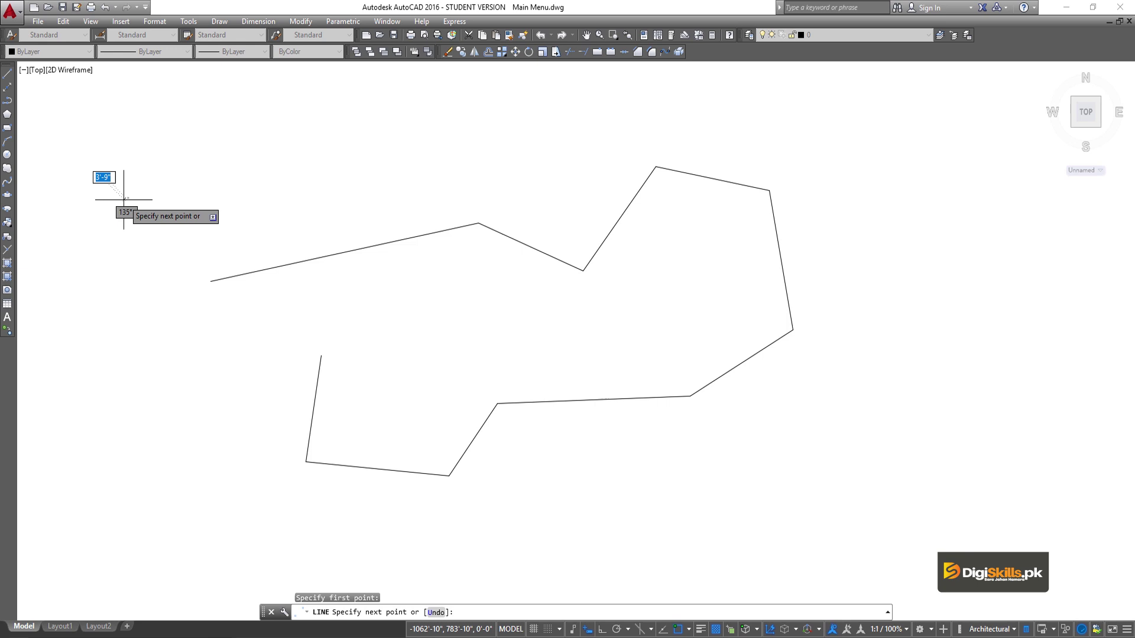
click(230, 142)
click(250, 201)
click(342, 185)
click(391, 218)
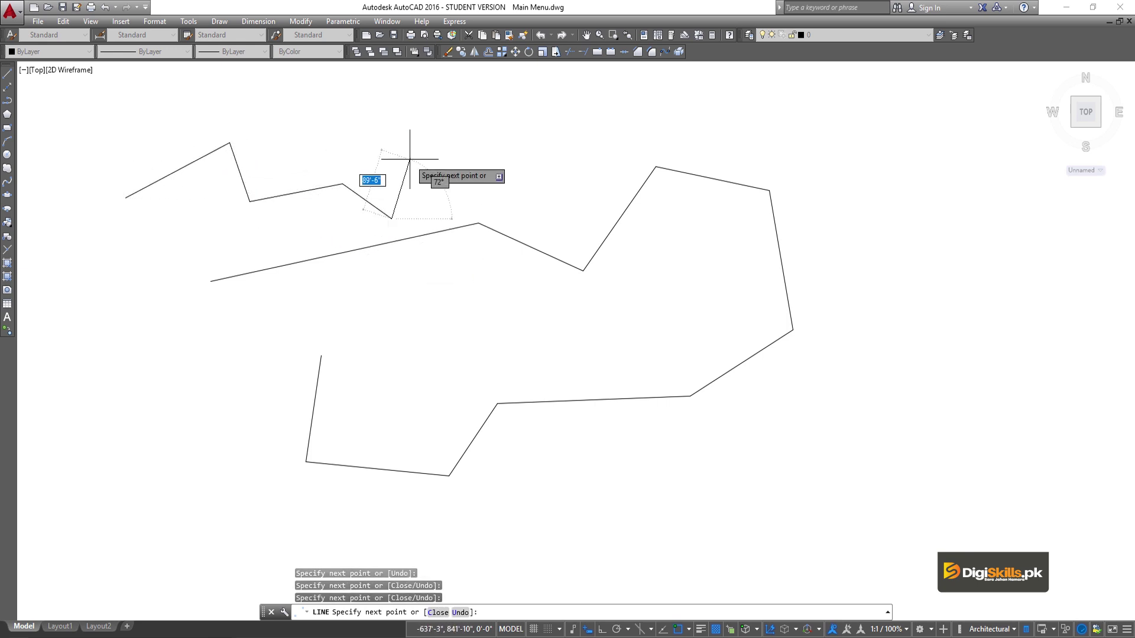
click(409, 159)
click(498, 177)
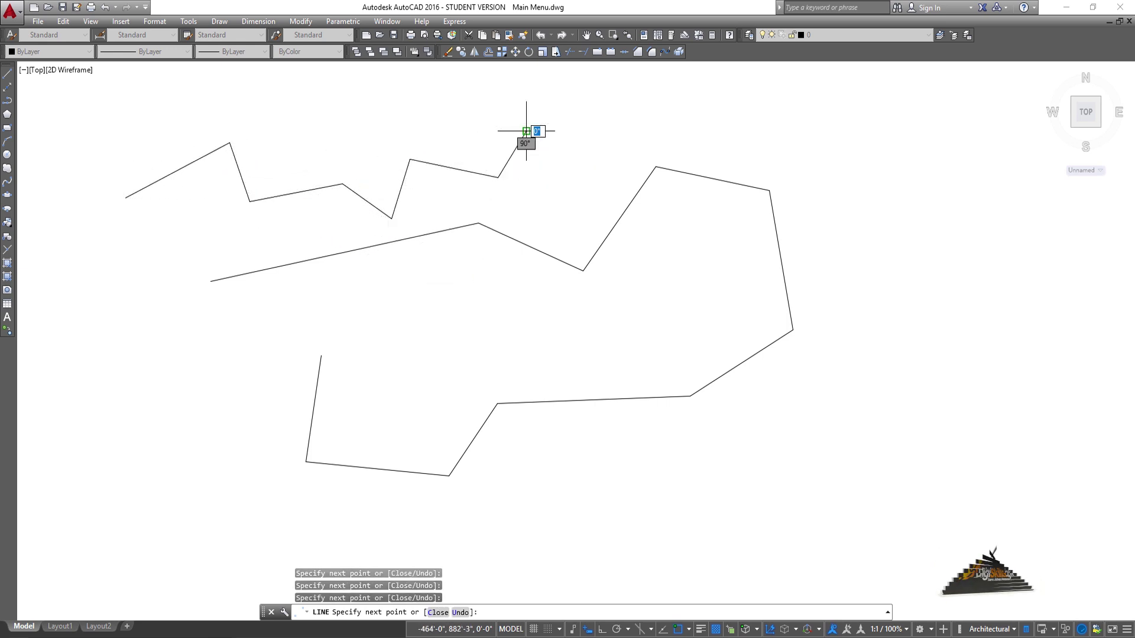
click(526, 130)
key(Return)
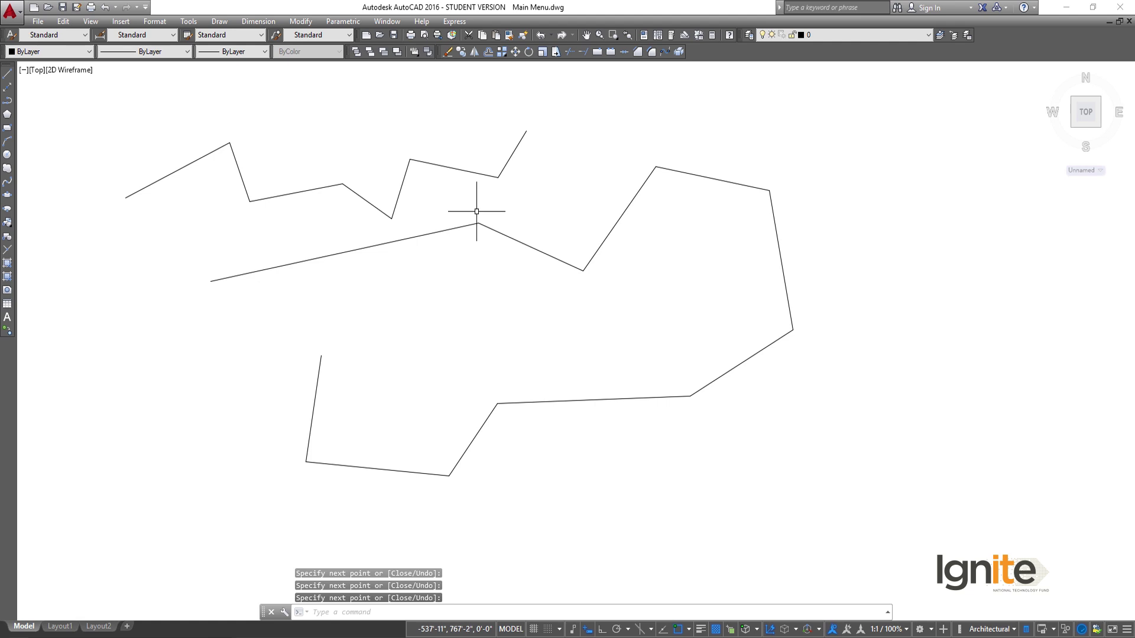
- Select the polyline to examine its object type and properties, then clear the selection
mouse_move(476, 222)
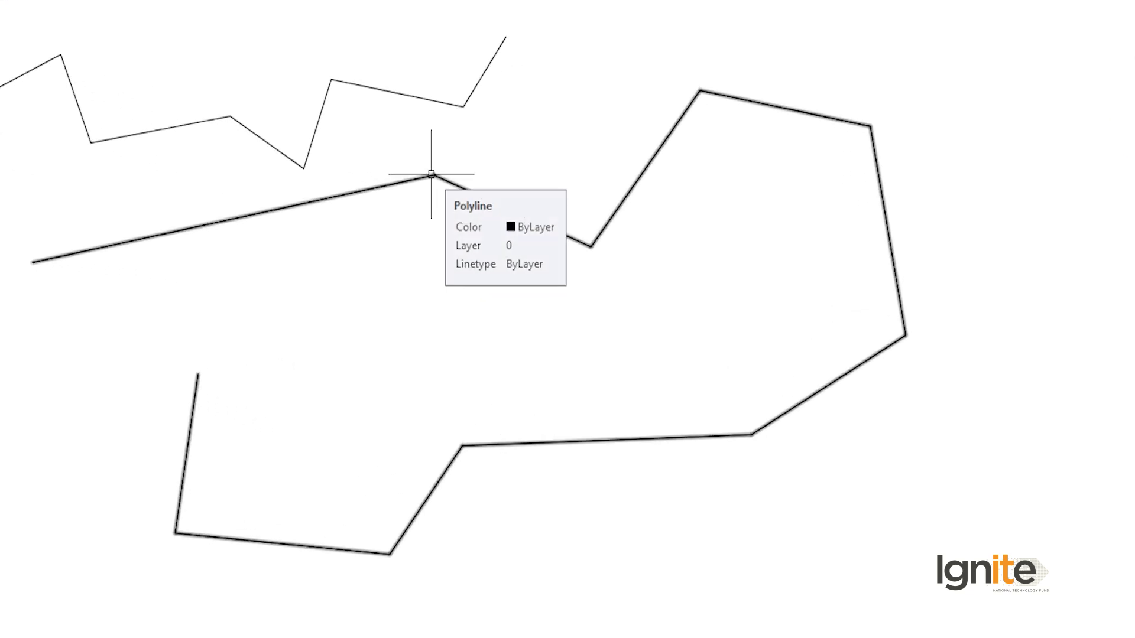
click(431, 175)
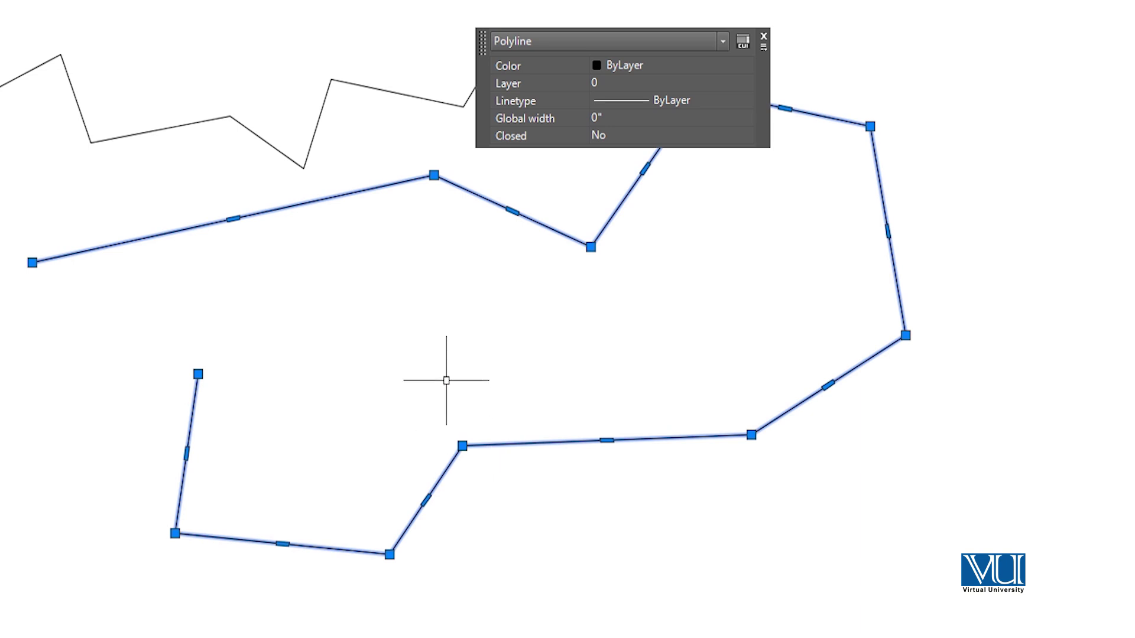
text(l)
key(Return)
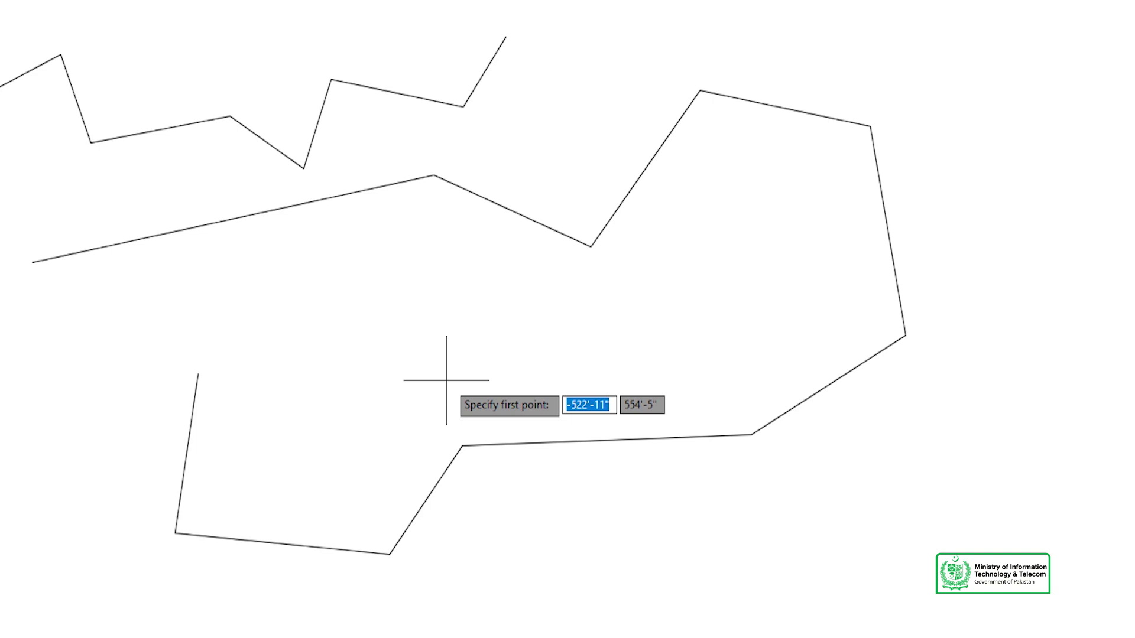
key(Escape)
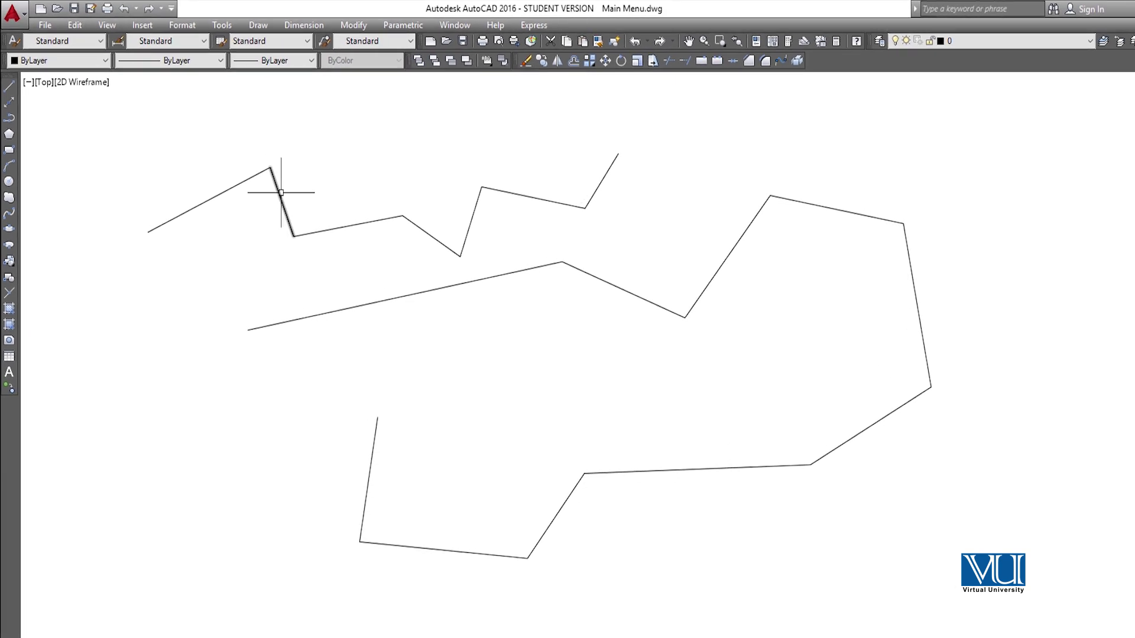
- Select the zigzag's segments one by one to examine how many objects it consists of, then clear the selection
click(327, 229)
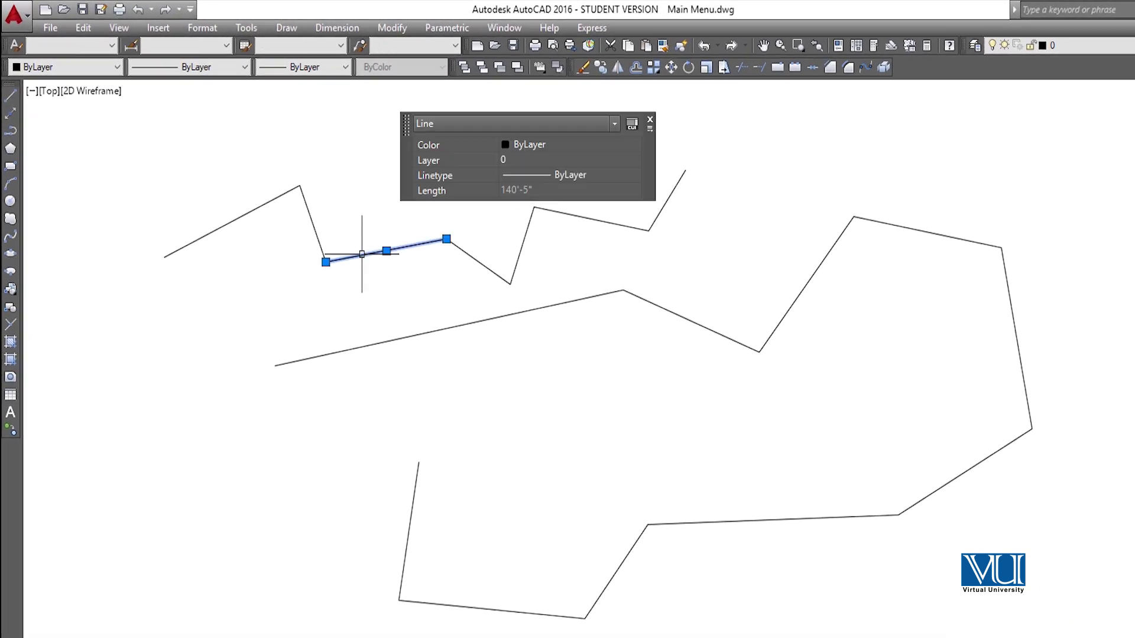
click(480, 261)
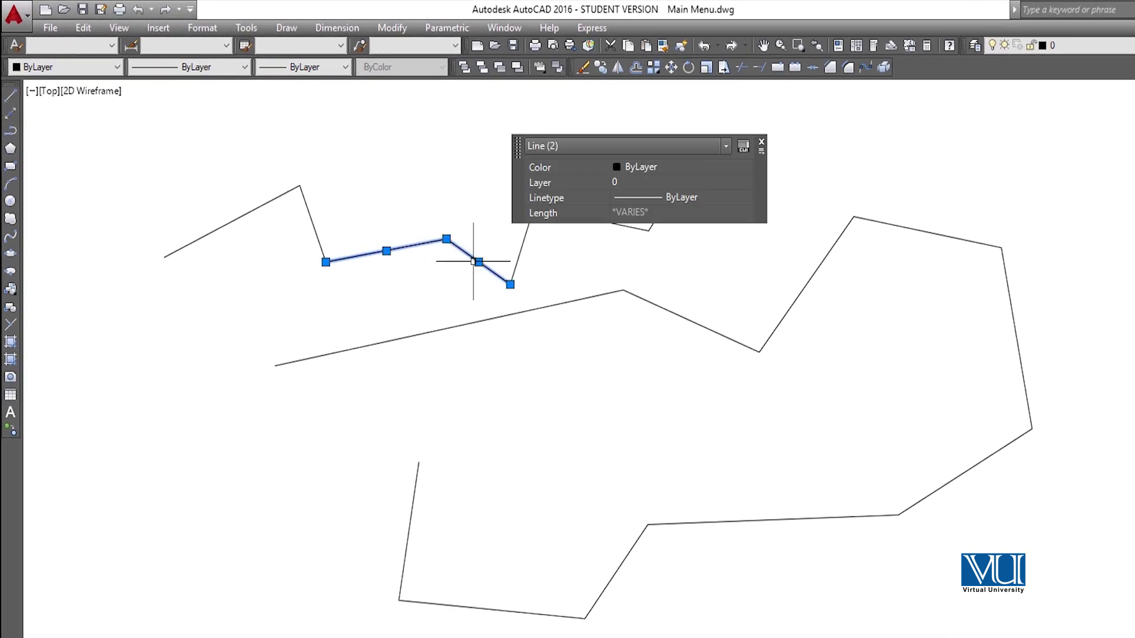
click(521, 248)
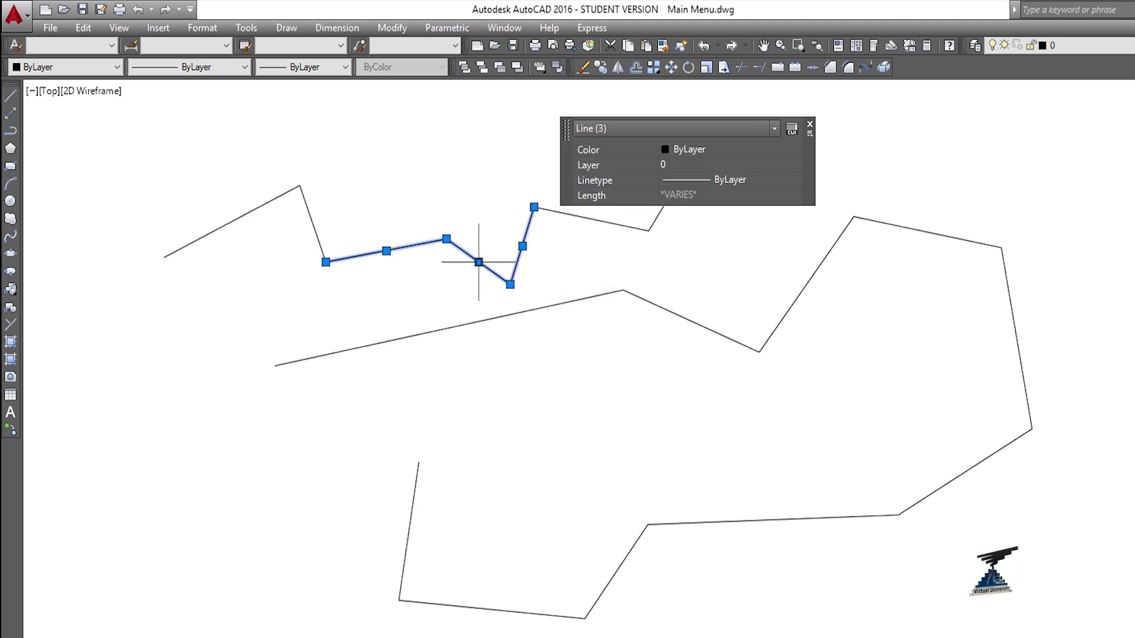
click(306, 206)
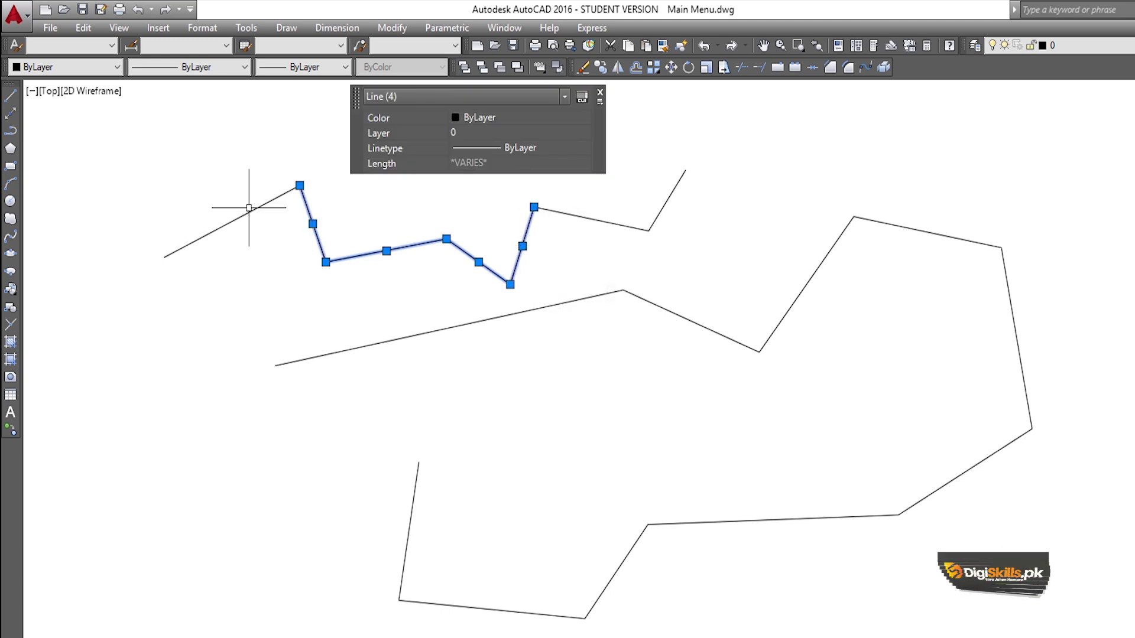
click(249, 208)
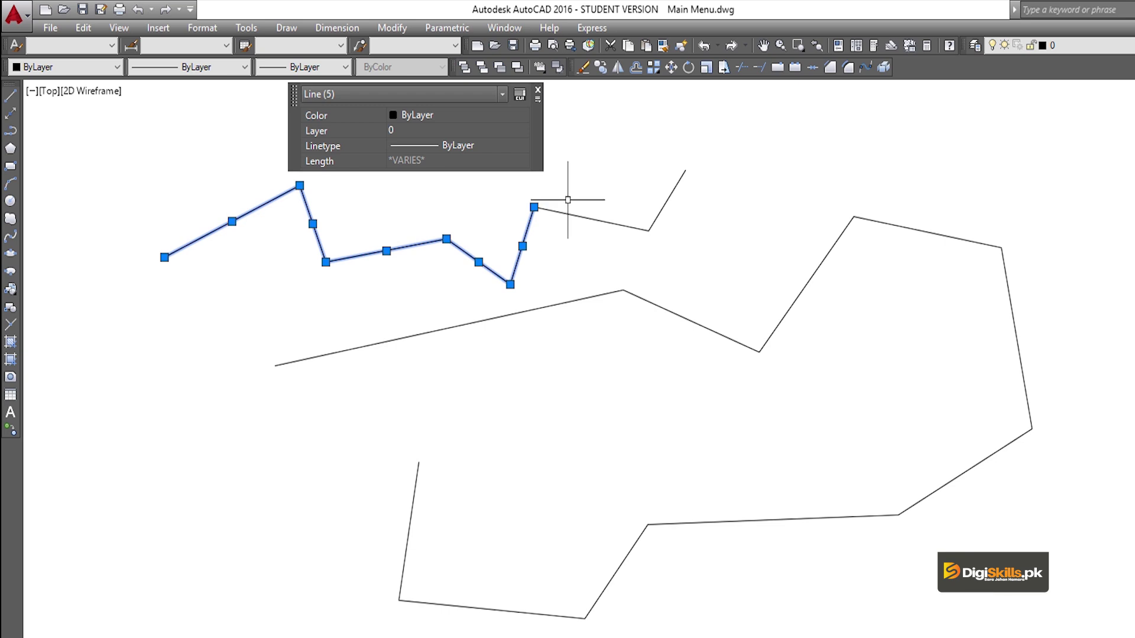
click(563, 220)
click(595, 231)
click(592, 219)
click(669, 198)
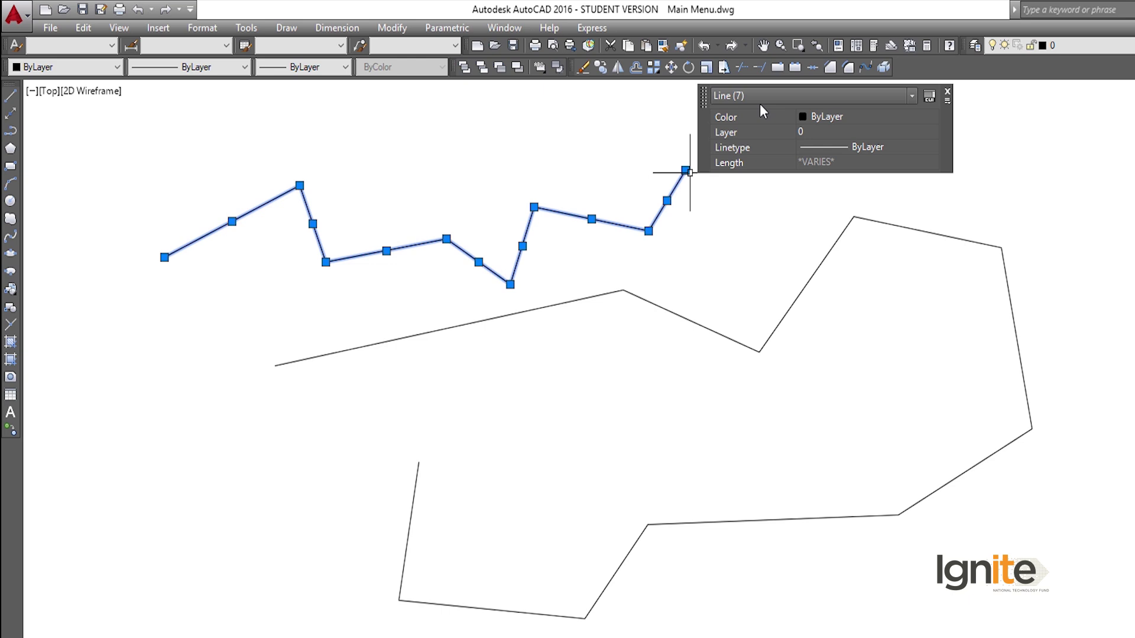
key(Escape)
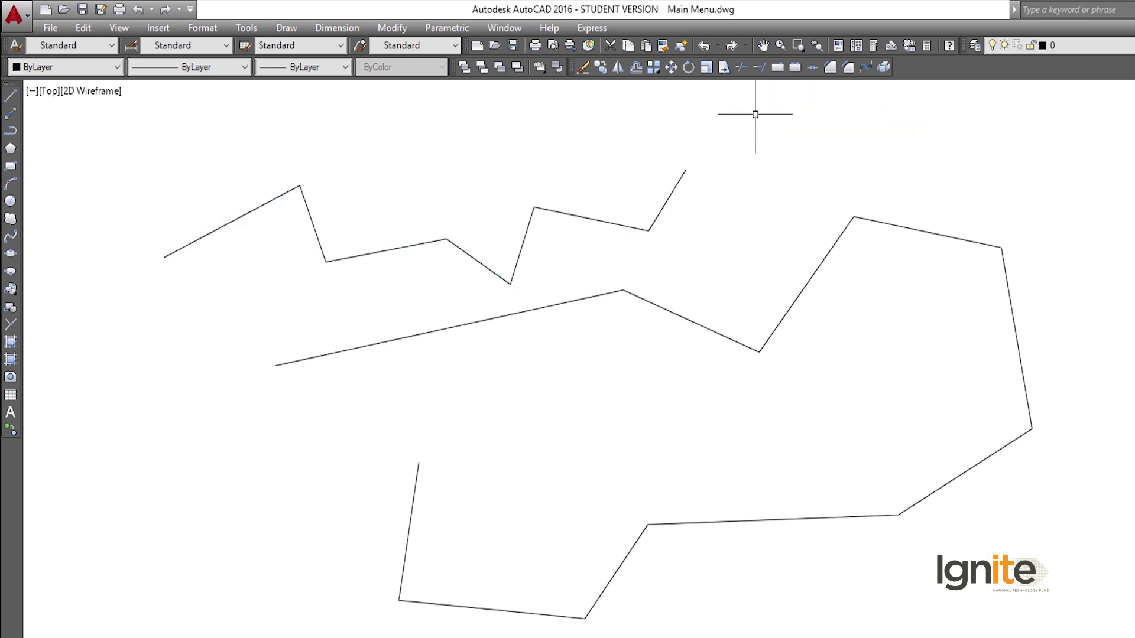
- Erase the polyline and all the zigzag line segments from the drawing
click(761, 128)
click(600, 342)
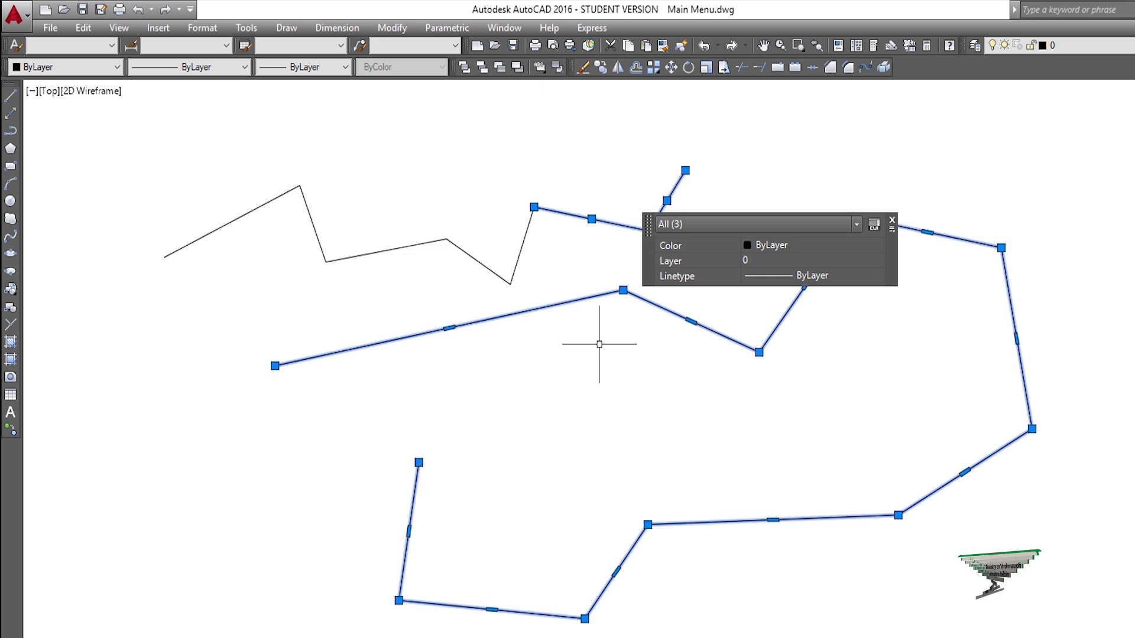
key(Delete)
click(612, 137)
click(169, 384)
key(Delete)
click(287, 27)
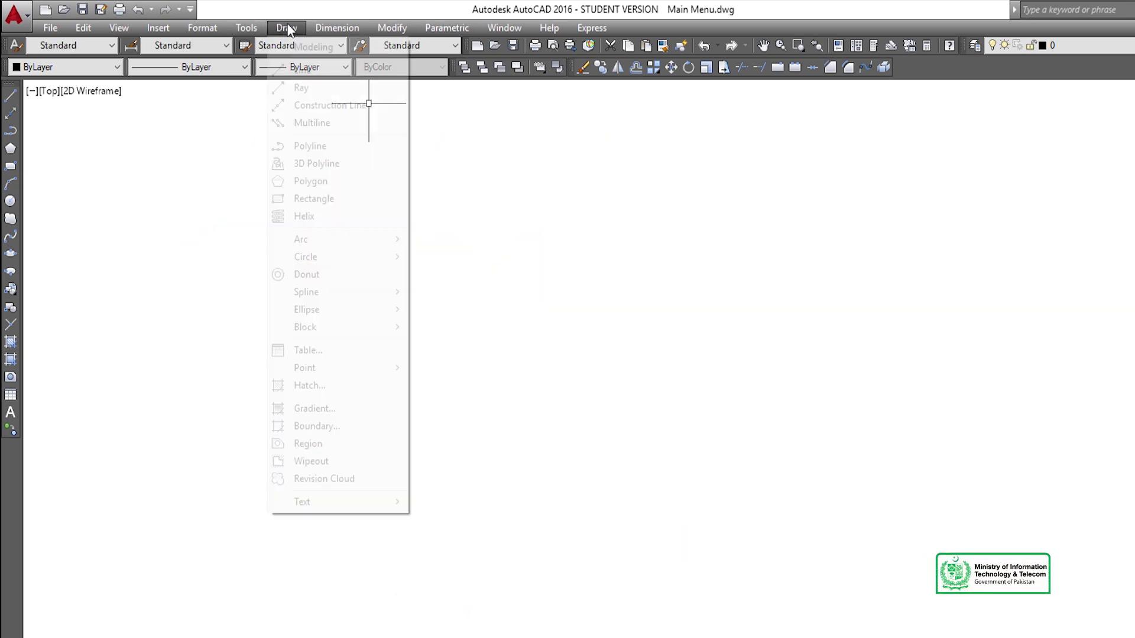
click(164, 253)
click(242, 275)
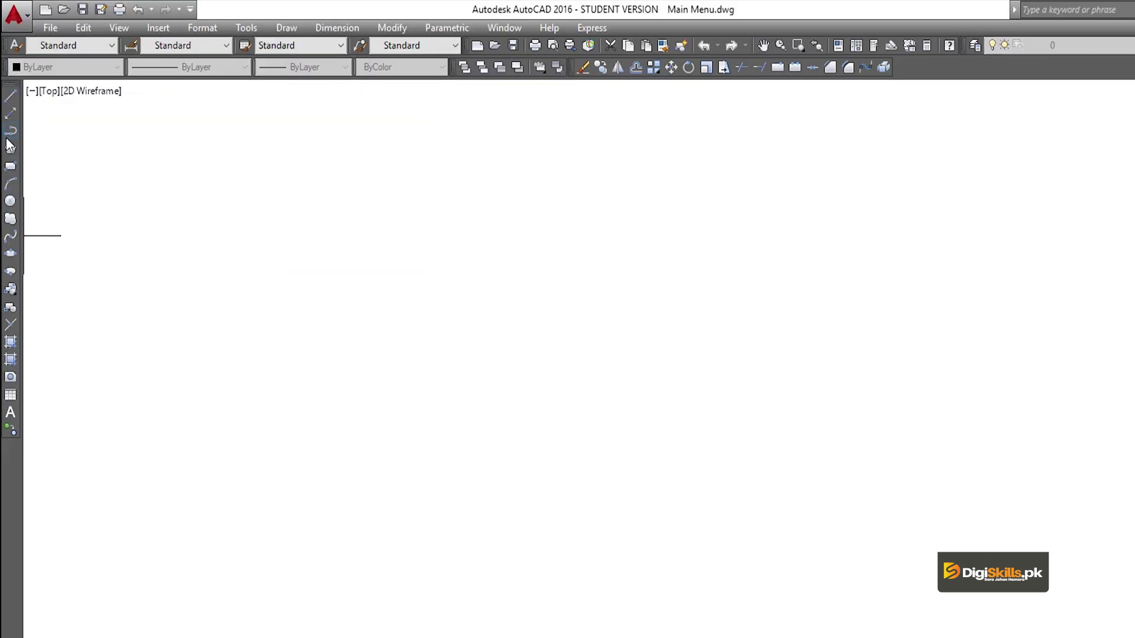
- Draw an open nine-segment polyline zigzagging across the empty drawing area and erase it
click(266, 374)
click(417, 301)
click(603, 359)
click(657, 421)
click(935, 439)
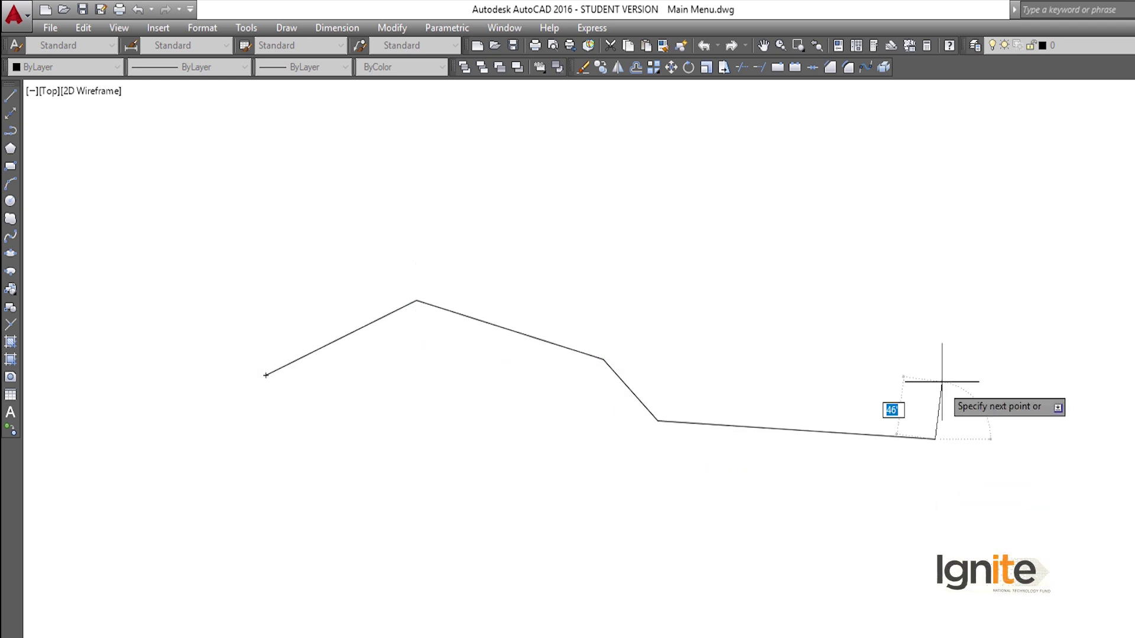
click(946, 329)
click(1051, 317)
click(1005, 248)
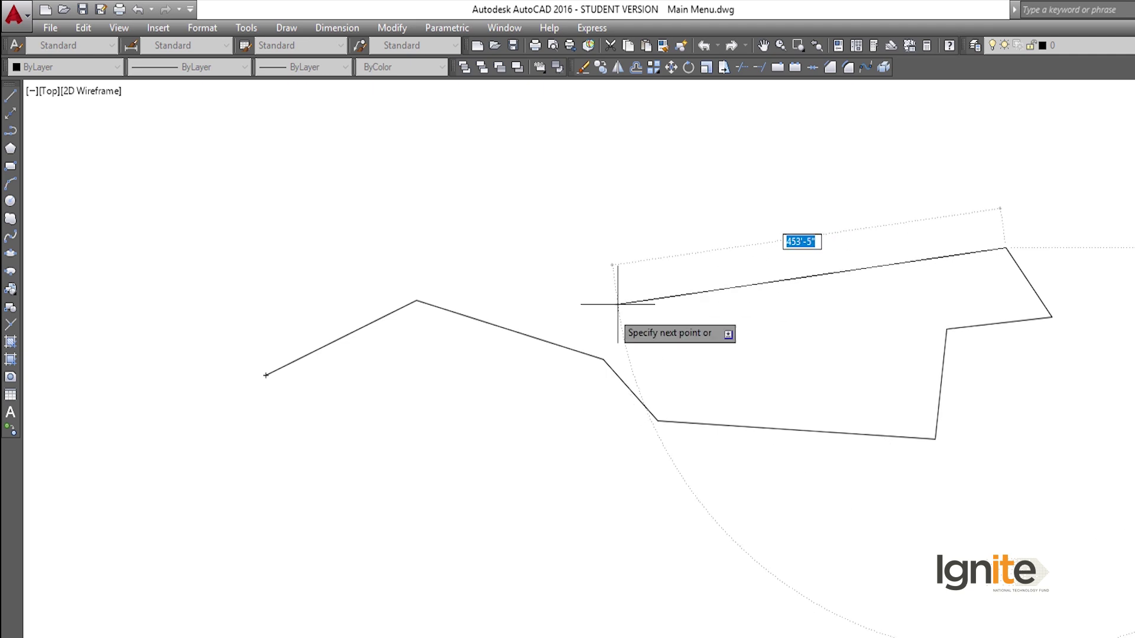
click(653, 275)
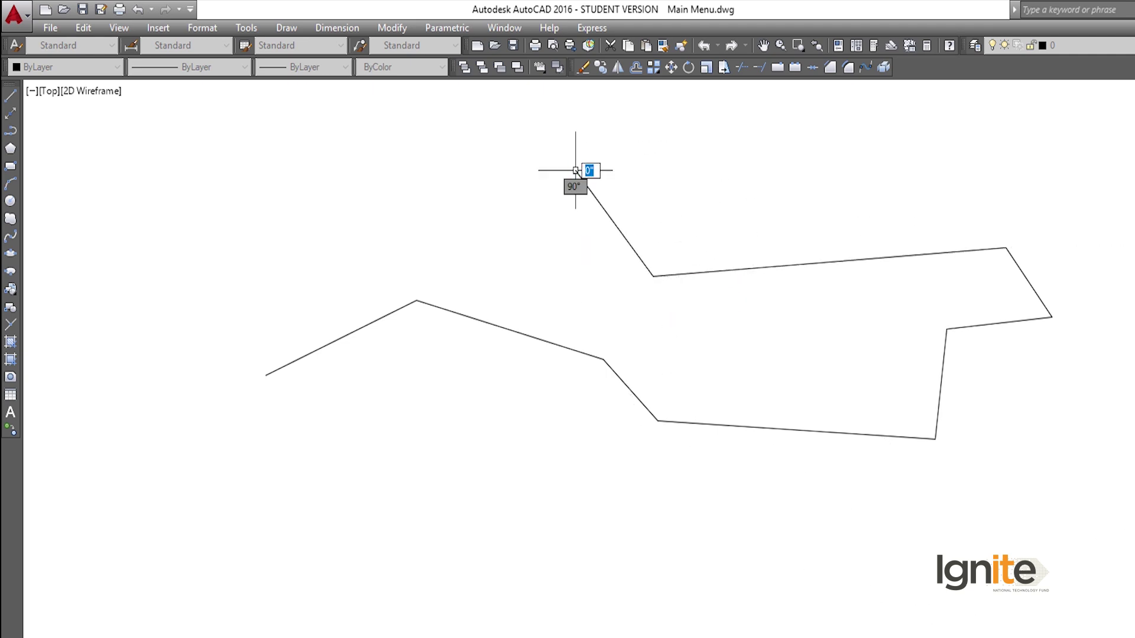
click(575, 170)
key(Return)
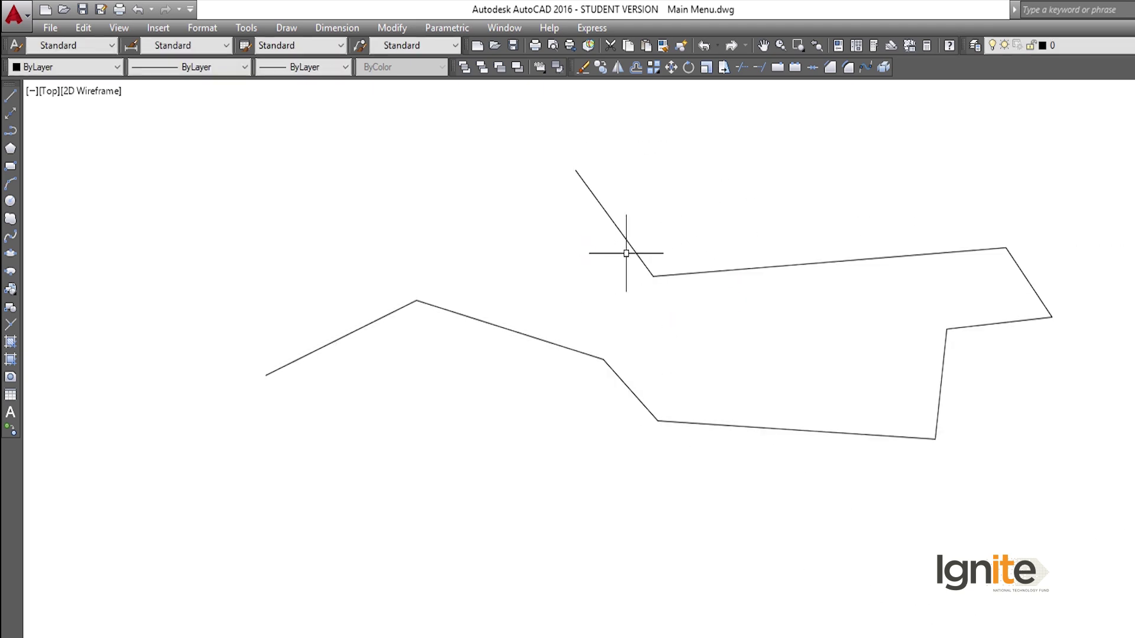
click(631, 247)
key(Delete)
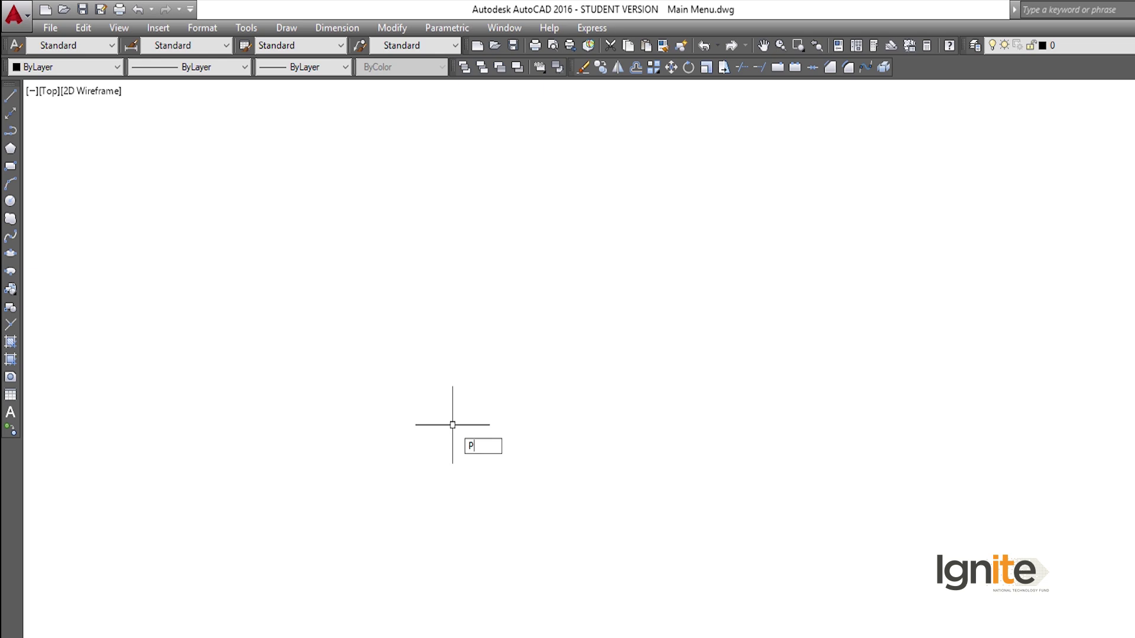
- Draw a single-segment polyline sloping downward, using the Length option to set its length to 400'
text(L)
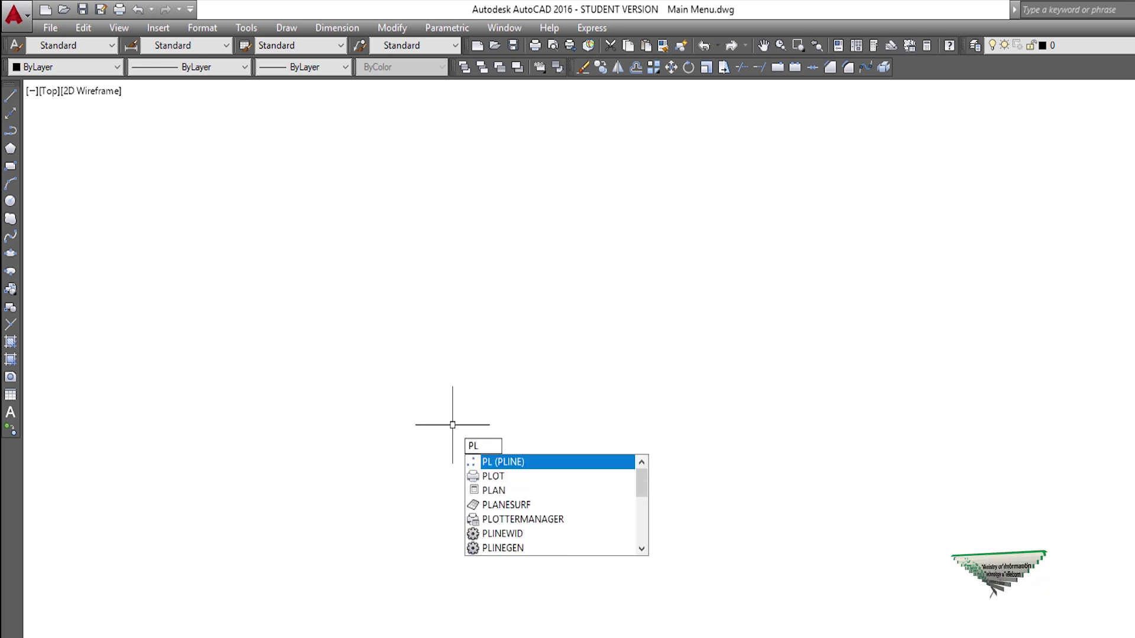
key(Return)
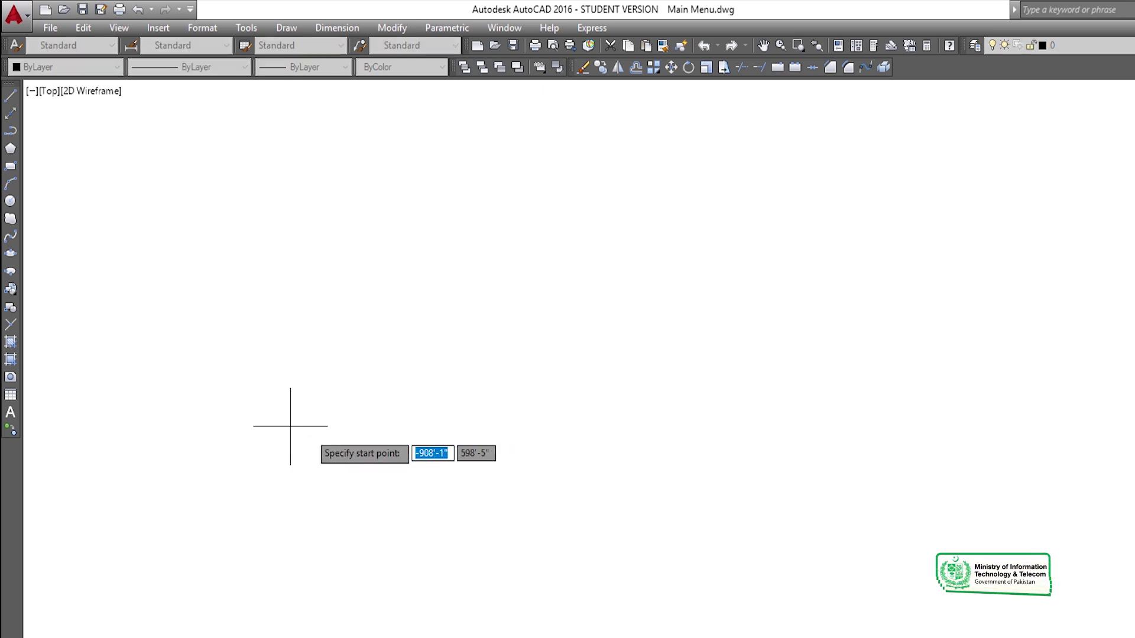
click(255, 427)
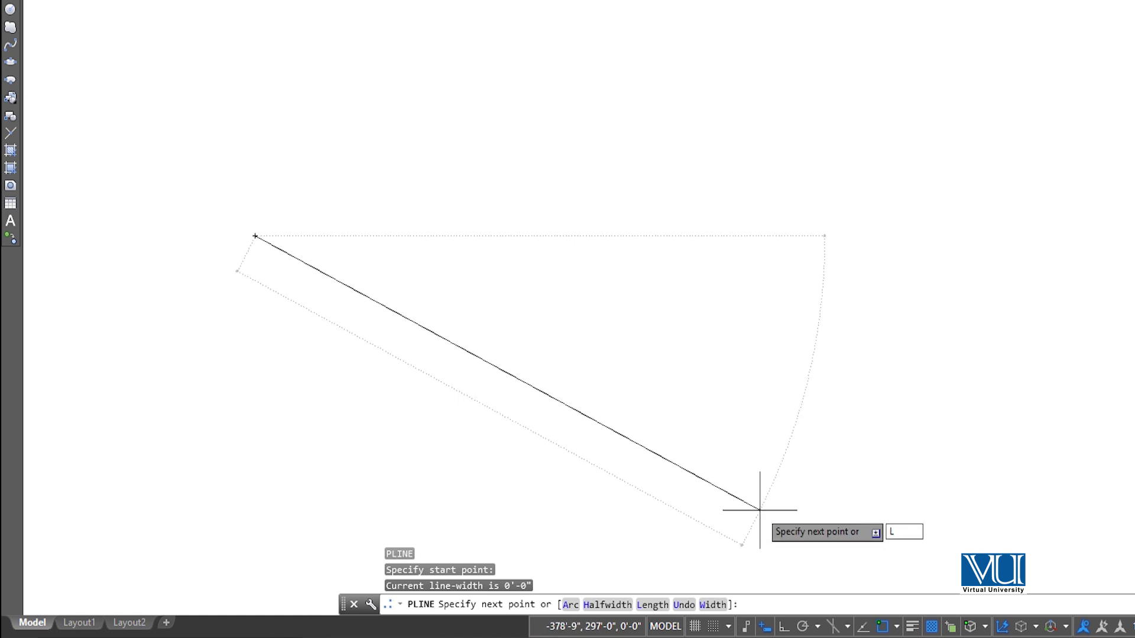
key(Return)
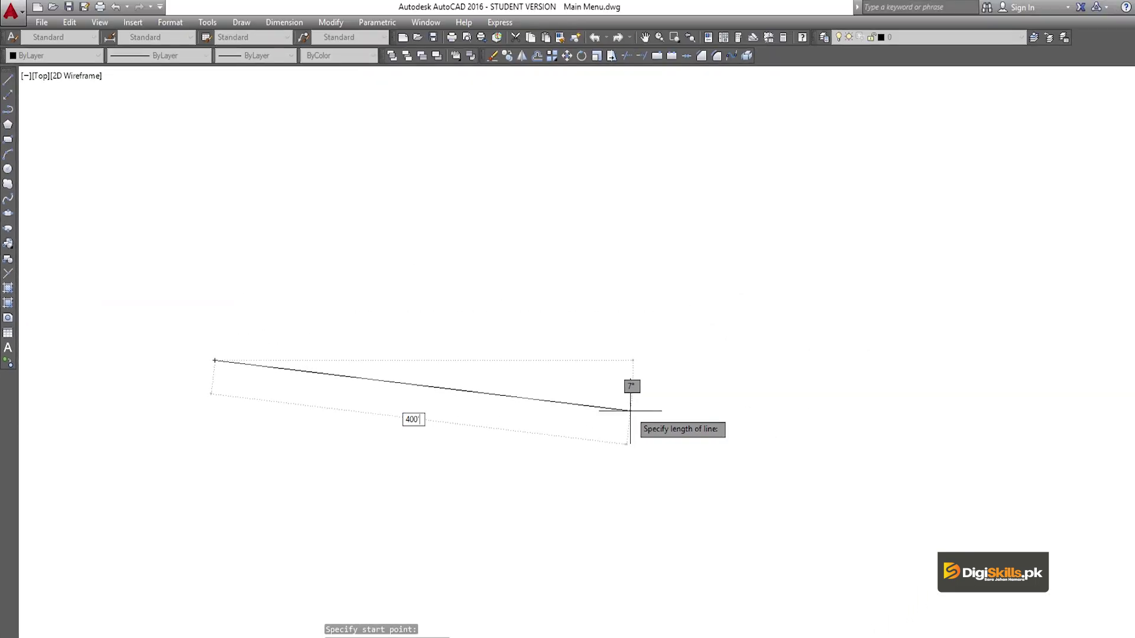
key(Return)
middle_drag(151, 252, 489, 279)
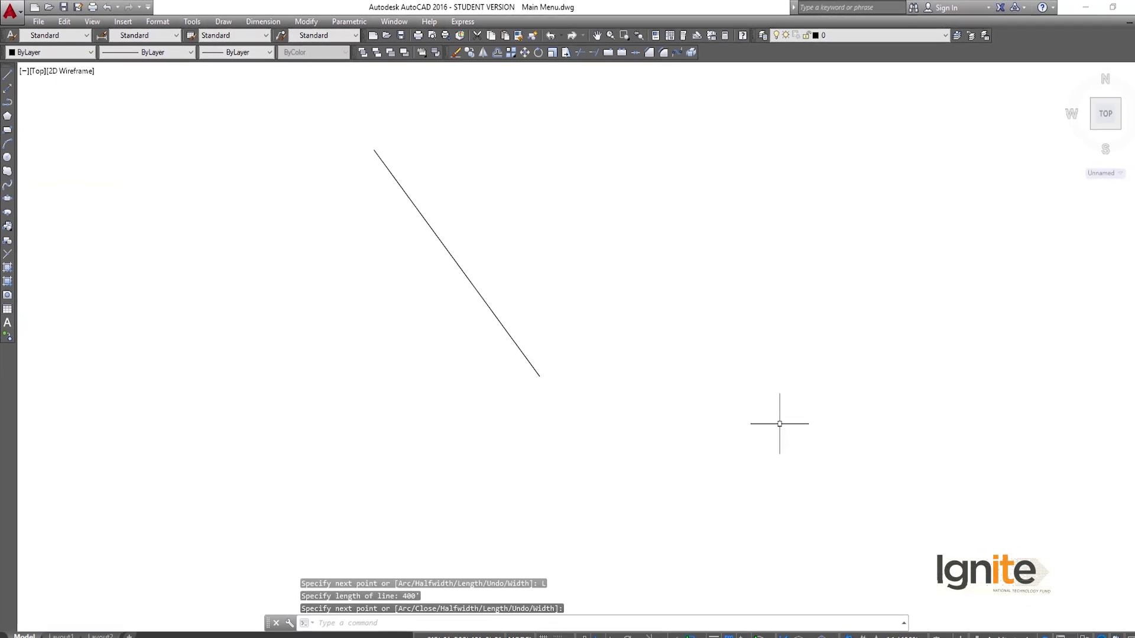
- Erase the single 400' polyline segment from the drawing
click(498, 210)
click(390, 352)
key(Delete)
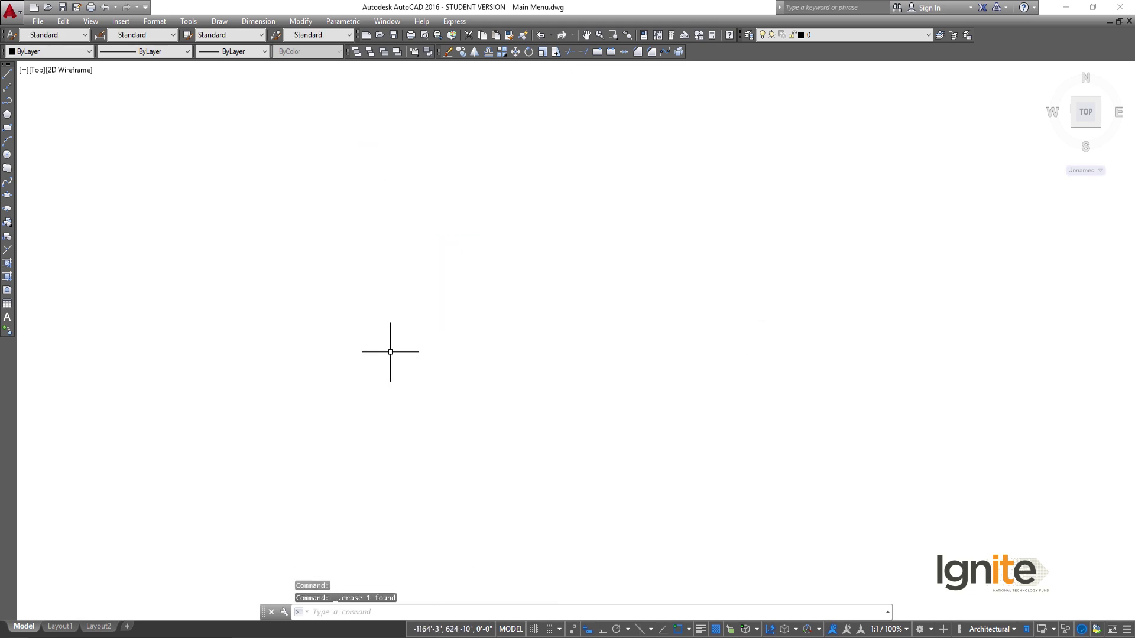
- Draw an open, self-crossing polyline of ten connected segments with a starting and ending width of 5'
text(pl)
key(Return)
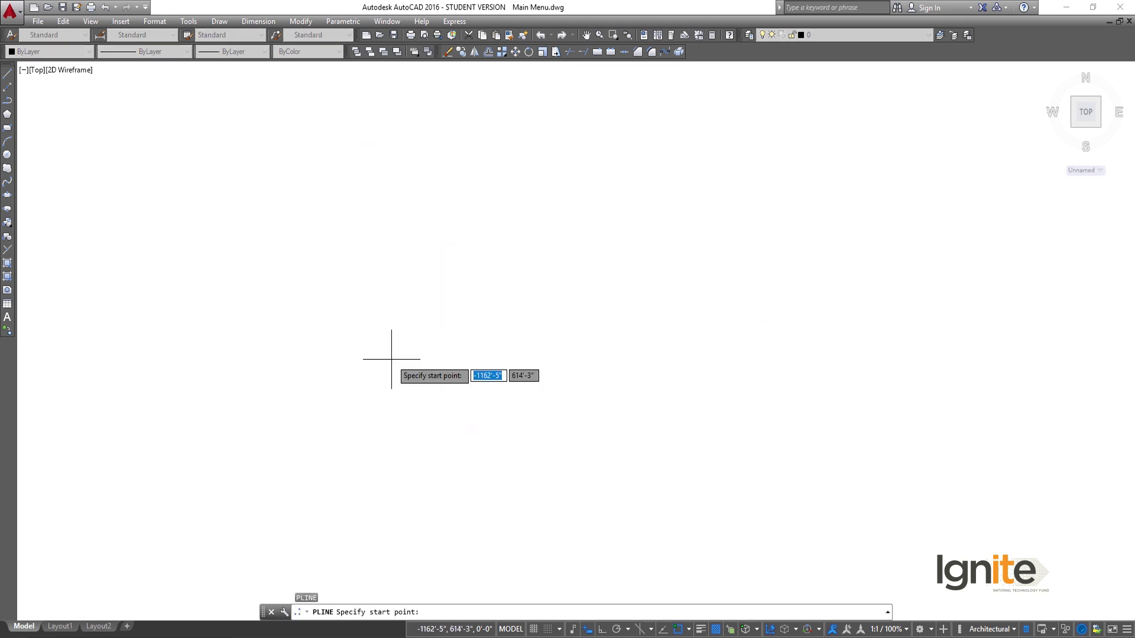
click(179, 394)
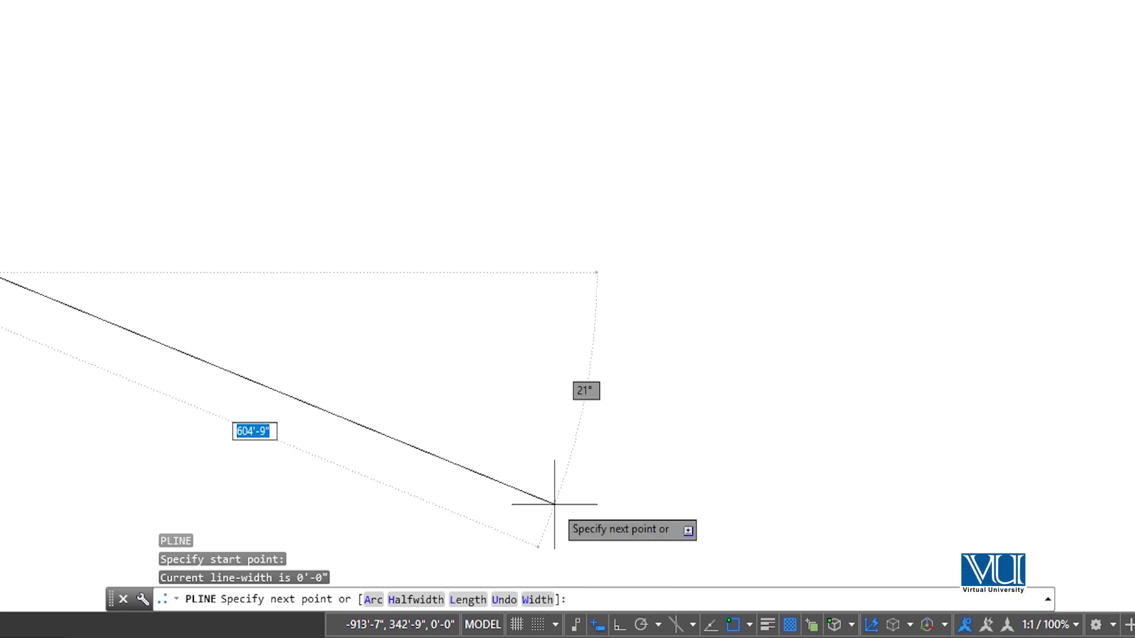
click(536, 600)
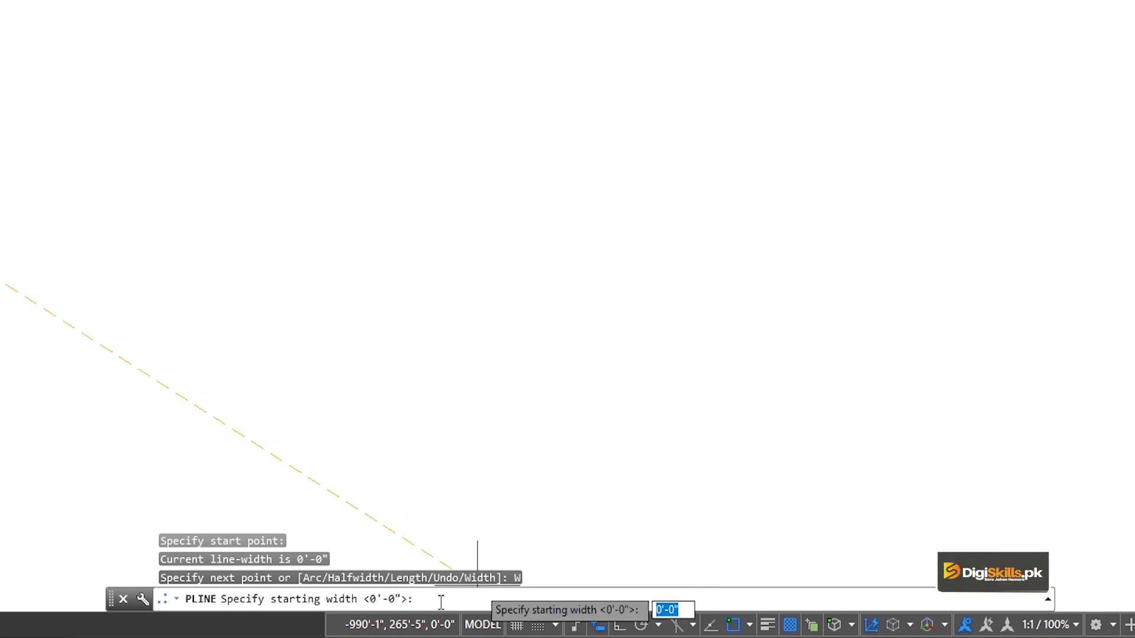
text(5)
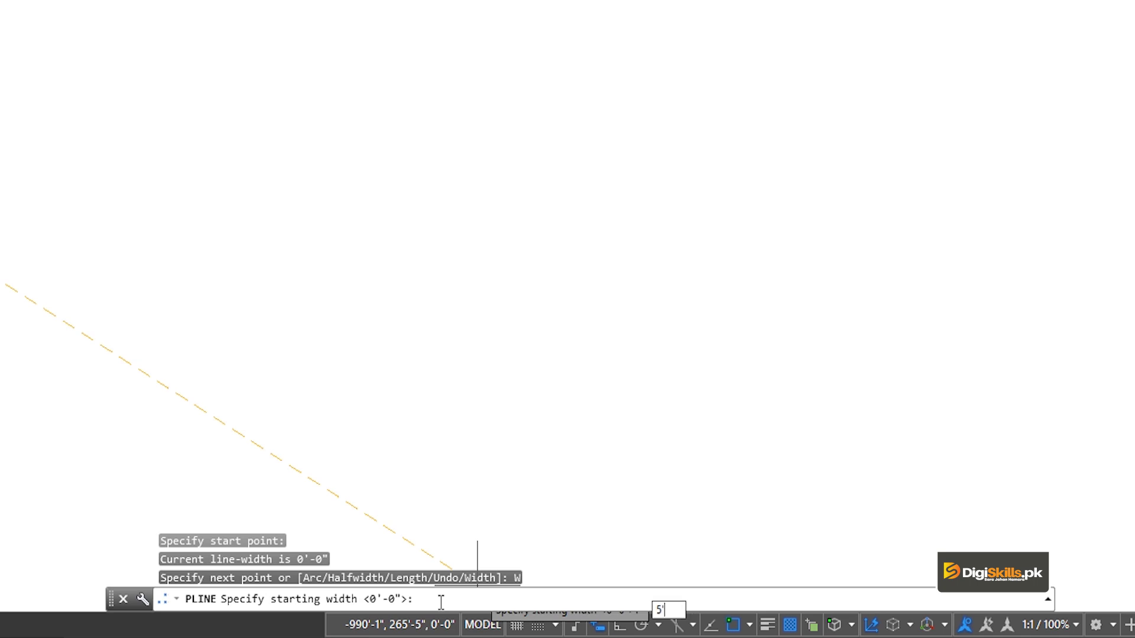
key(Return)
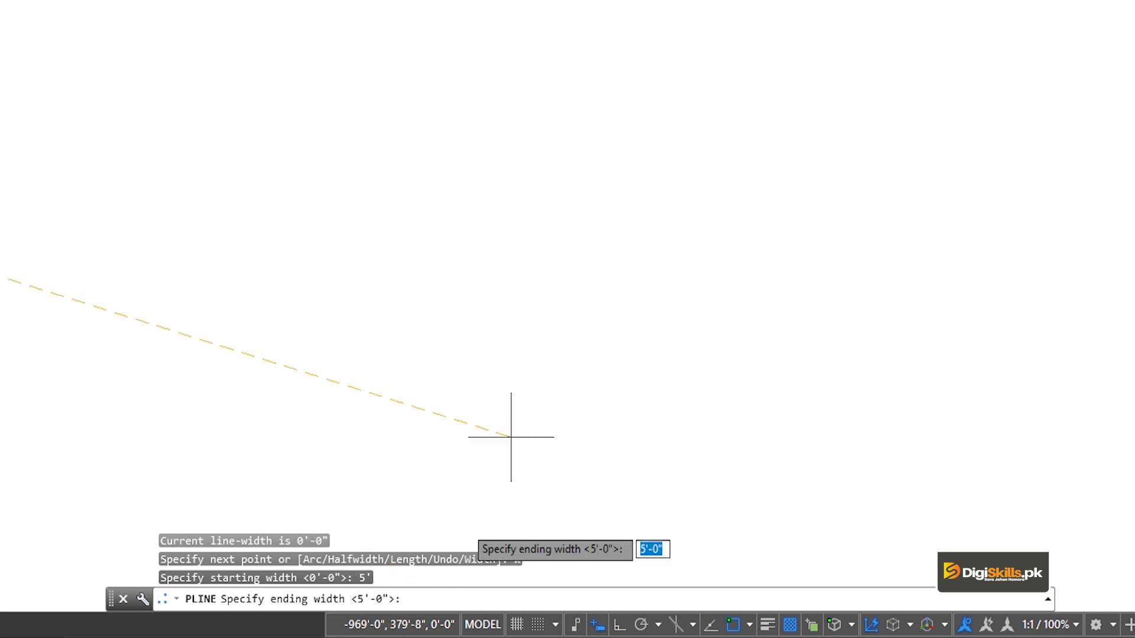
key(Return)
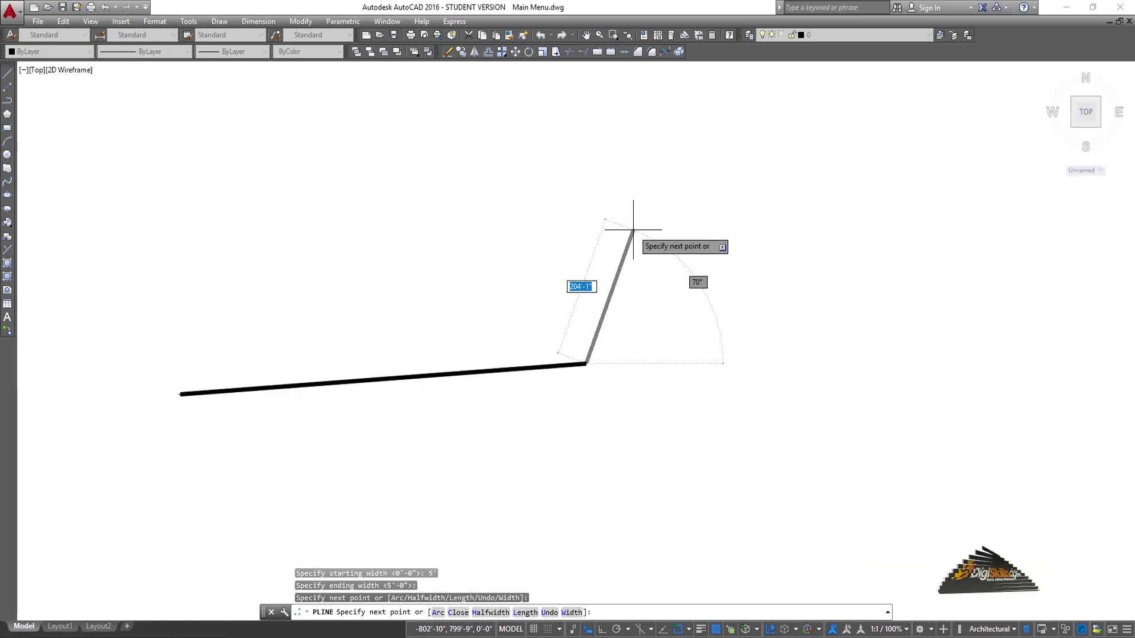
click(632, 230)
click(728, 204)
click(768, 310)
click(810, 404)
click(726, 479)
click(509, 481)
click(340, 518)
click(206, 477)
click(209, 245)
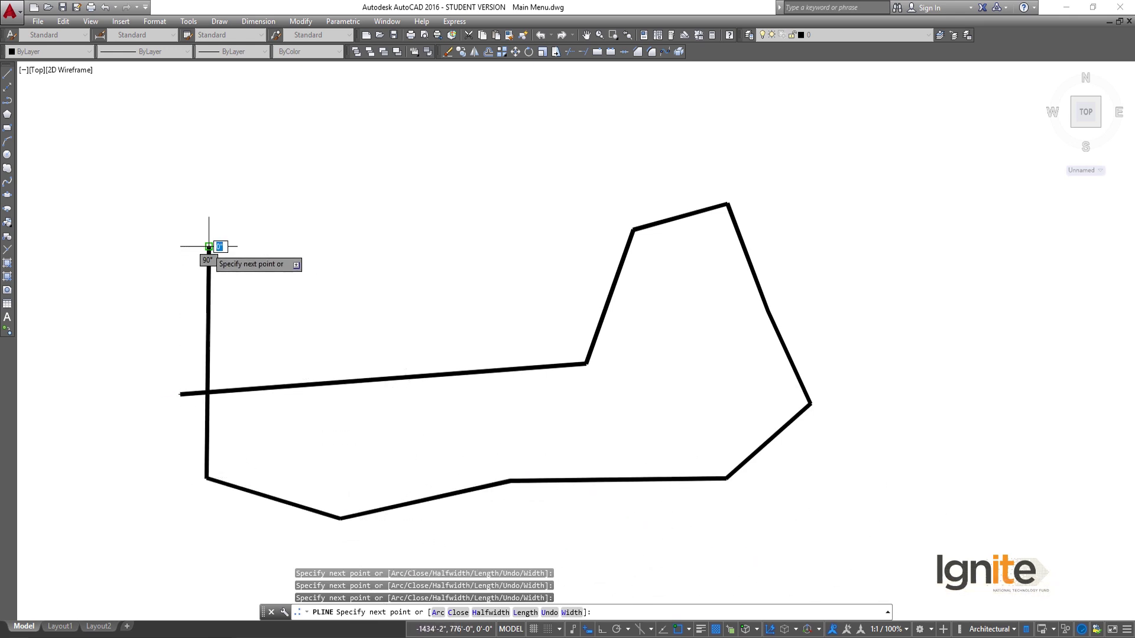
key(Escape)
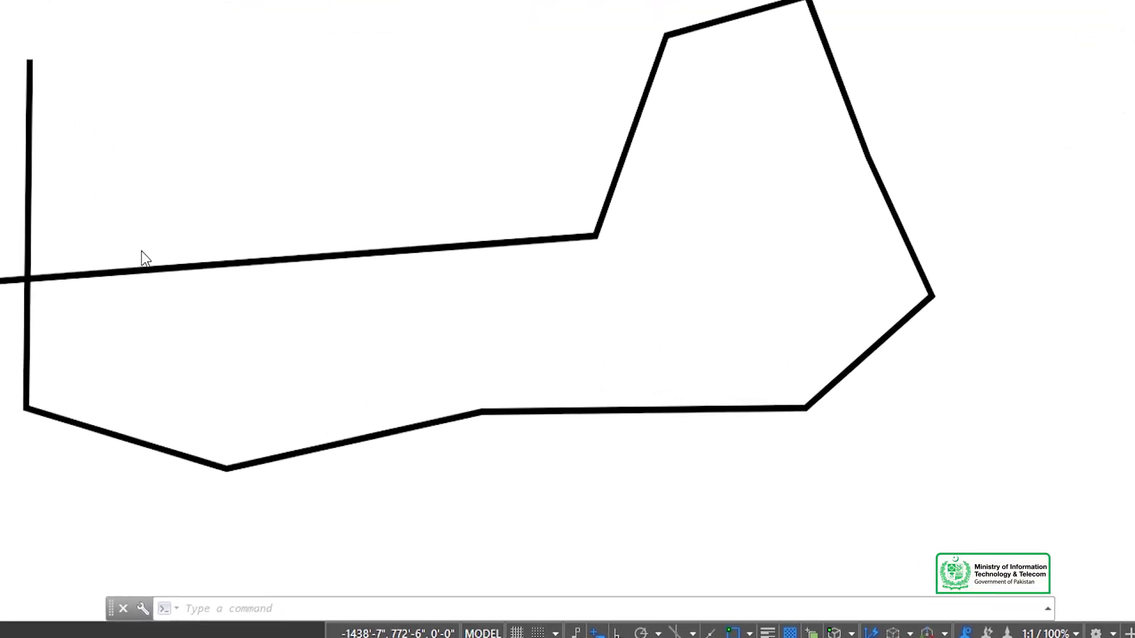
- Draw an eight-segment polyline with a starting width of 7' and an ending width of 8', overlapping the 5' wide polyline
click(473, 45)
click(388, 90)
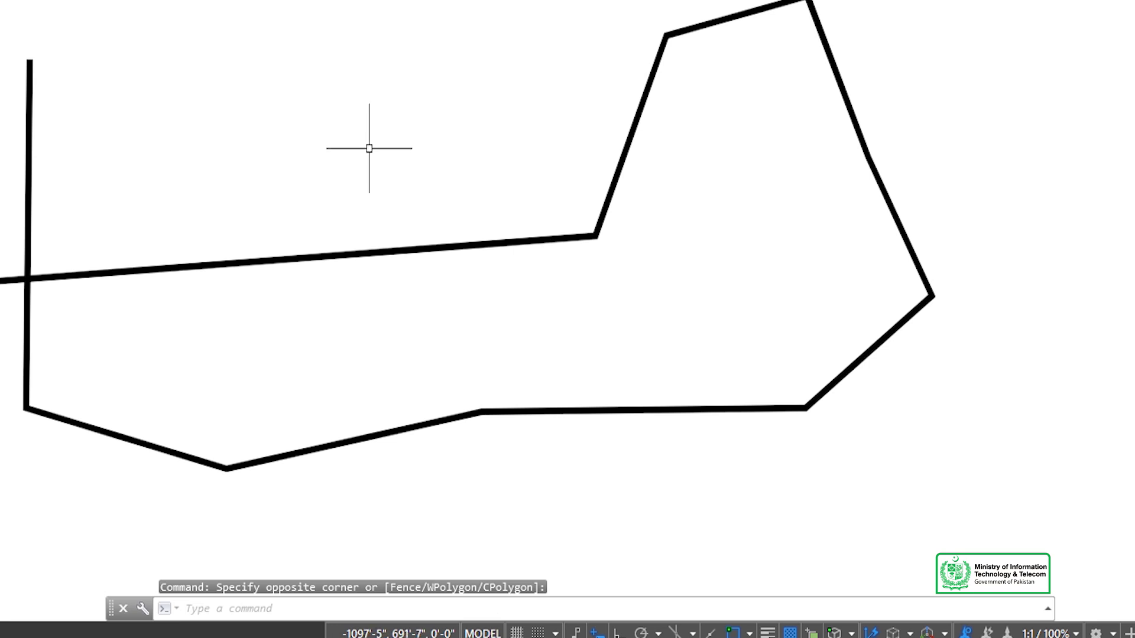
key(Return)
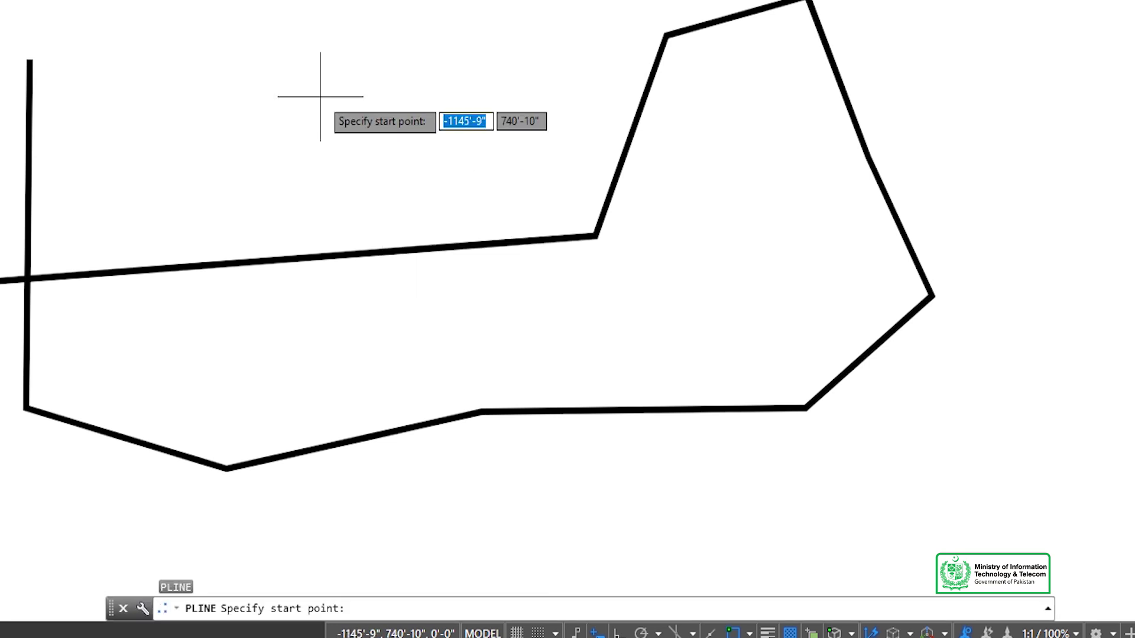
click(198, 63)
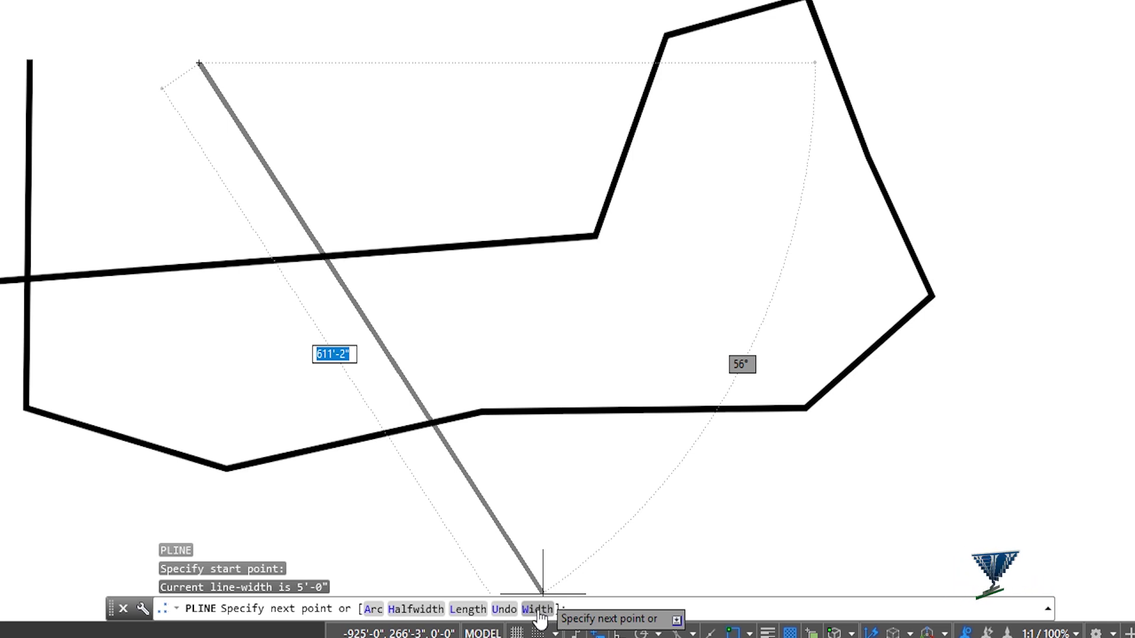
text(W)
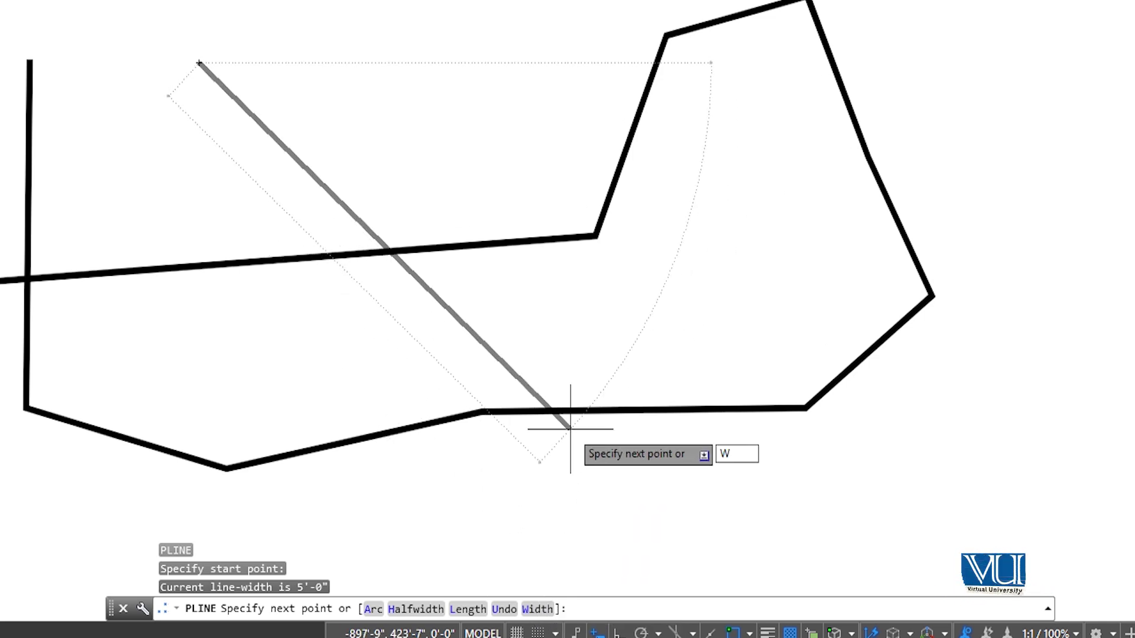
key(Return)
click(444, 613)
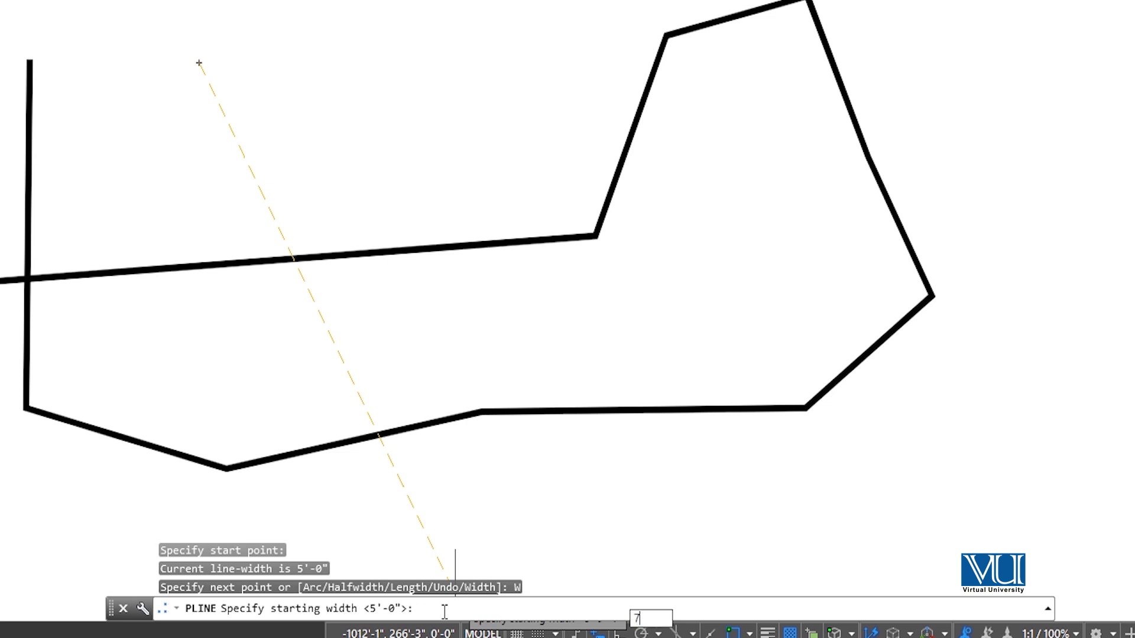
text(7')
key(Return)
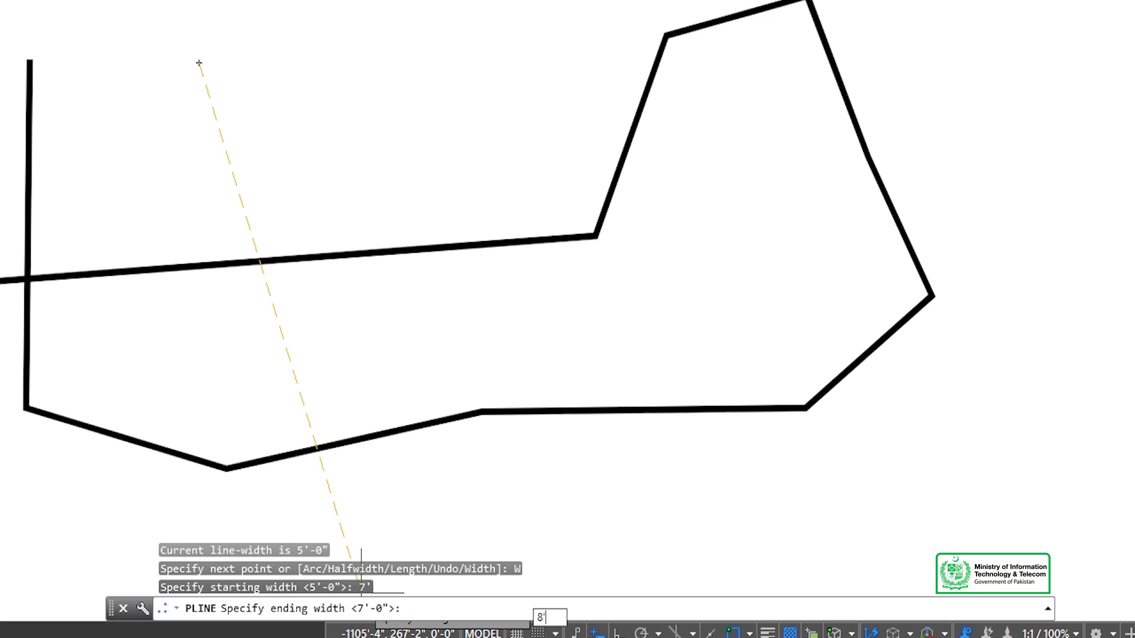
key(Return)
click(492, 0)
click(512, 43)
click(521, 192)
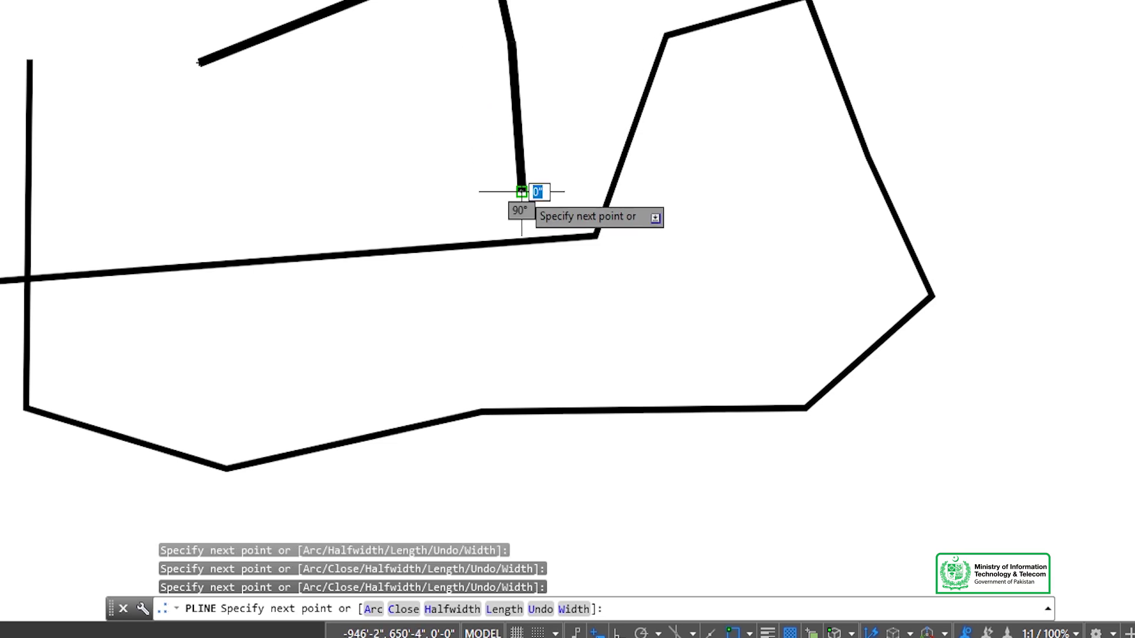
click(714, 203)
click(804, 406)
click(638, 264)
click(544, 341)
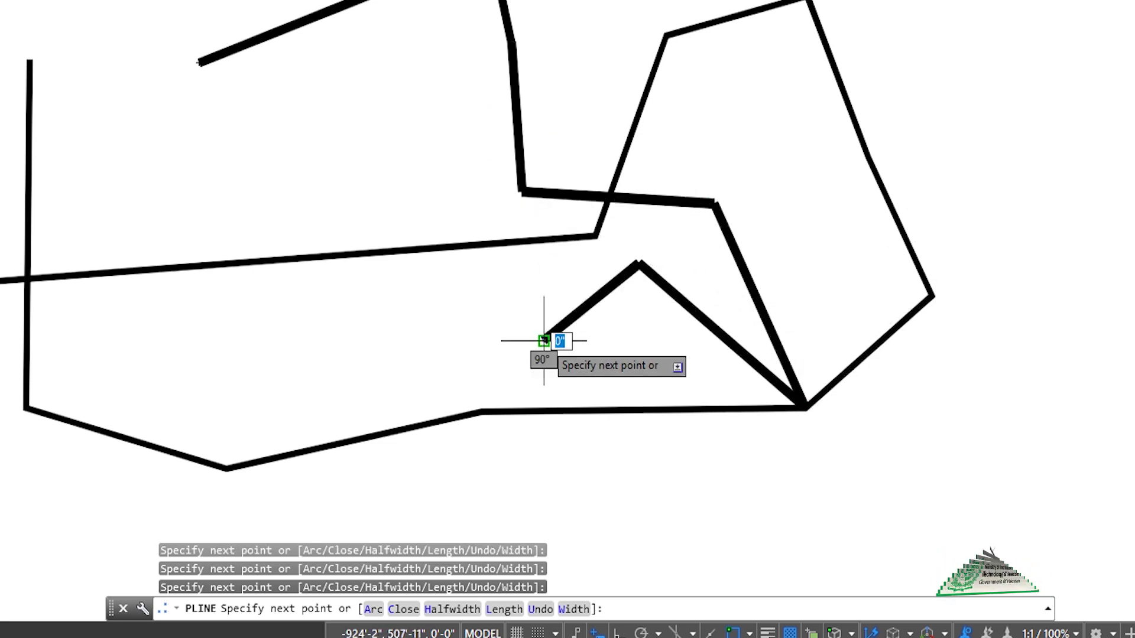
click(417, 332)
key(Escape)
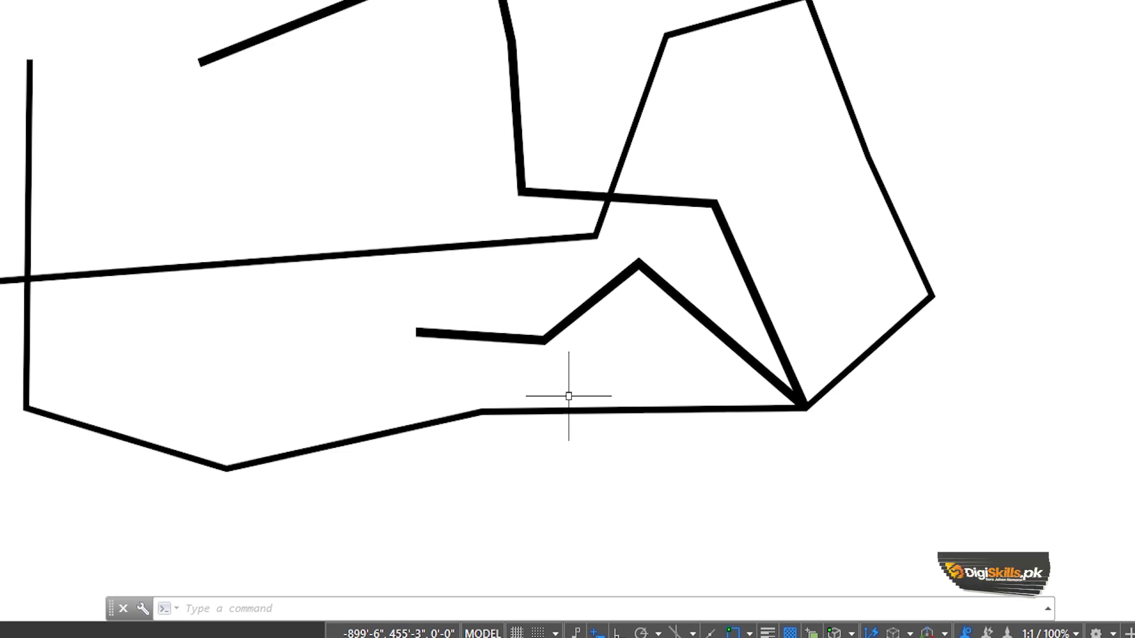
- Draw an open eight-segment polyline with starting and ending widths of 0 above and around the upper end of the thick polylines
text(L)
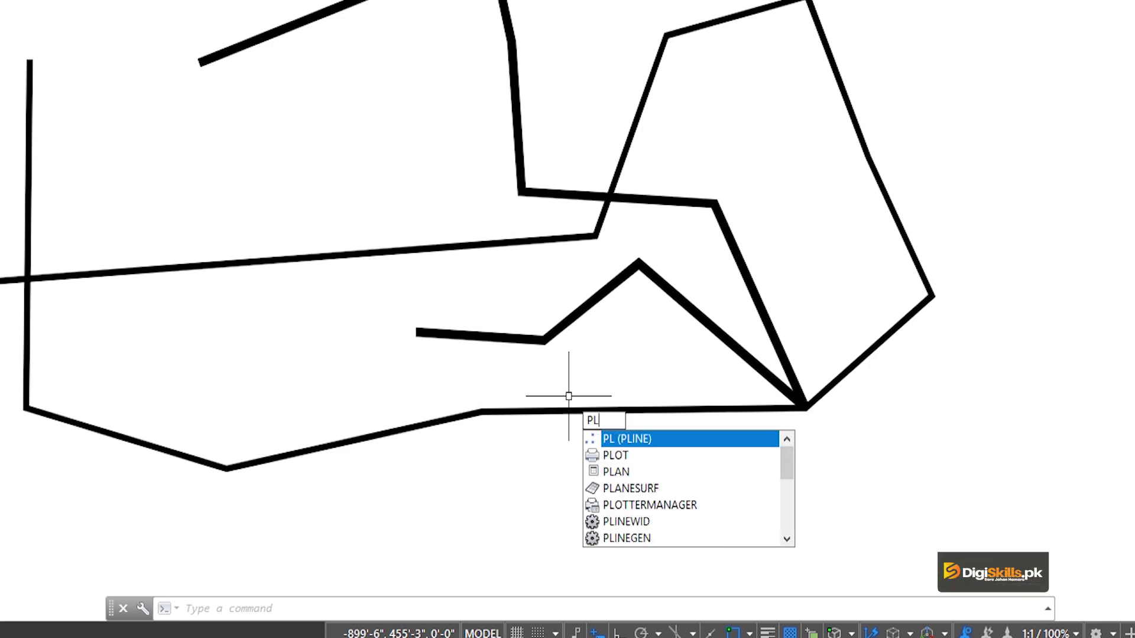
key(Return)
click(227, 134)
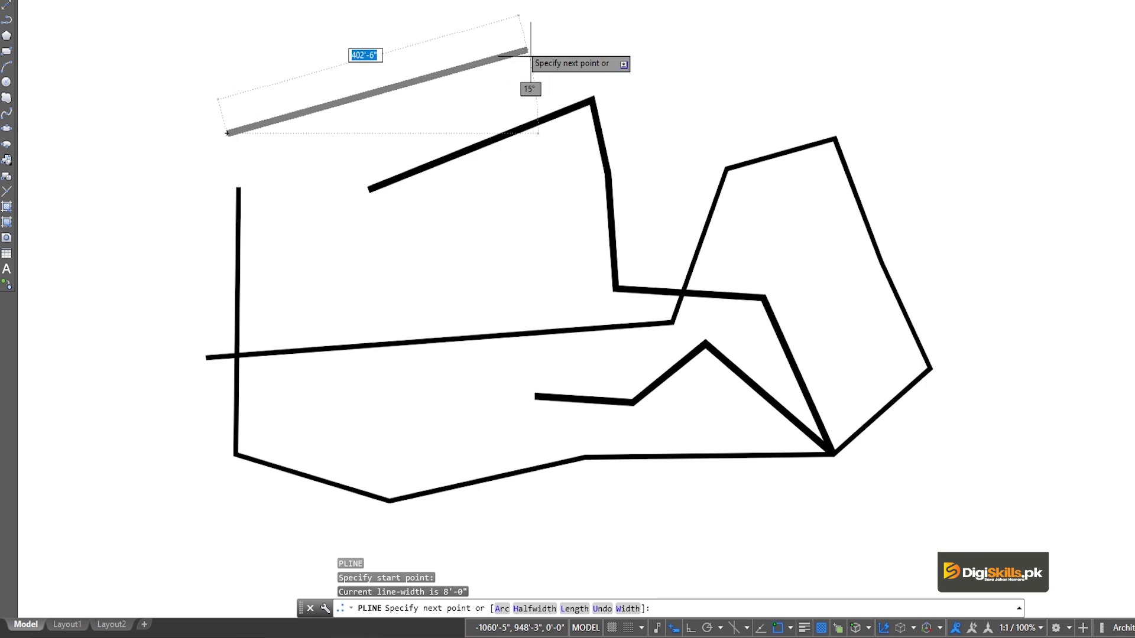
click(627, 610)
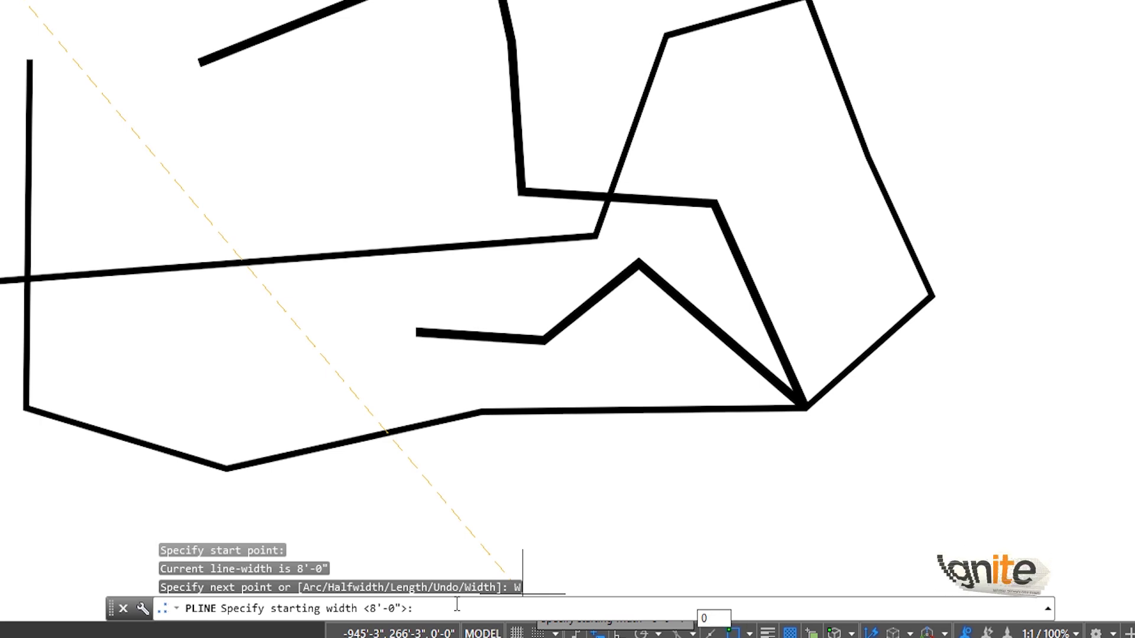
key(Return)
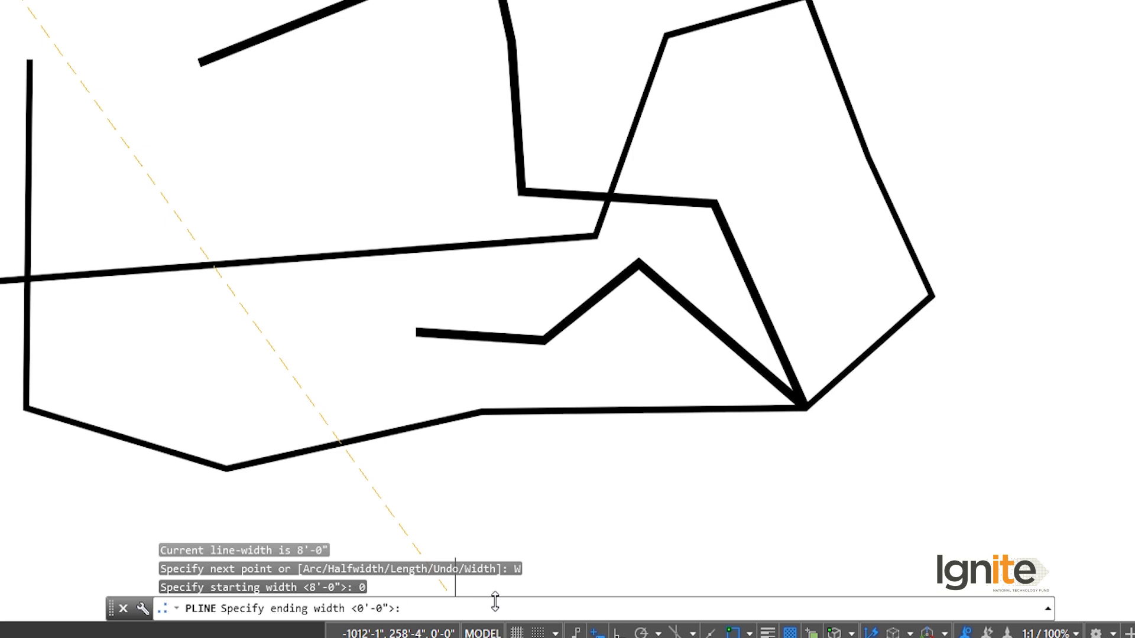
key(Return)
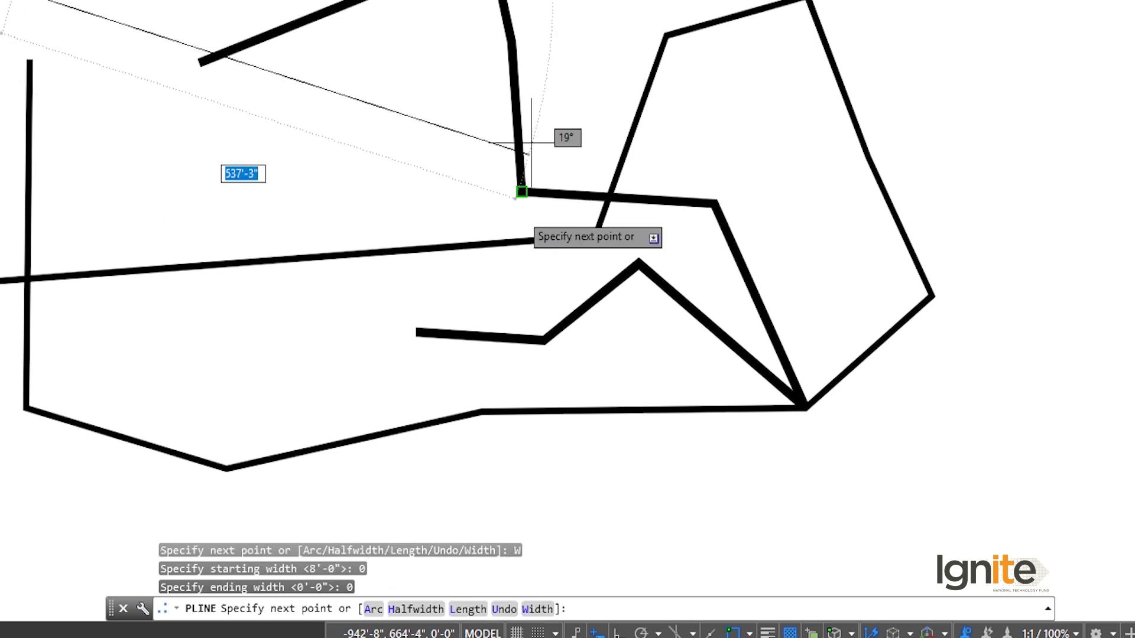
click(571, 148)
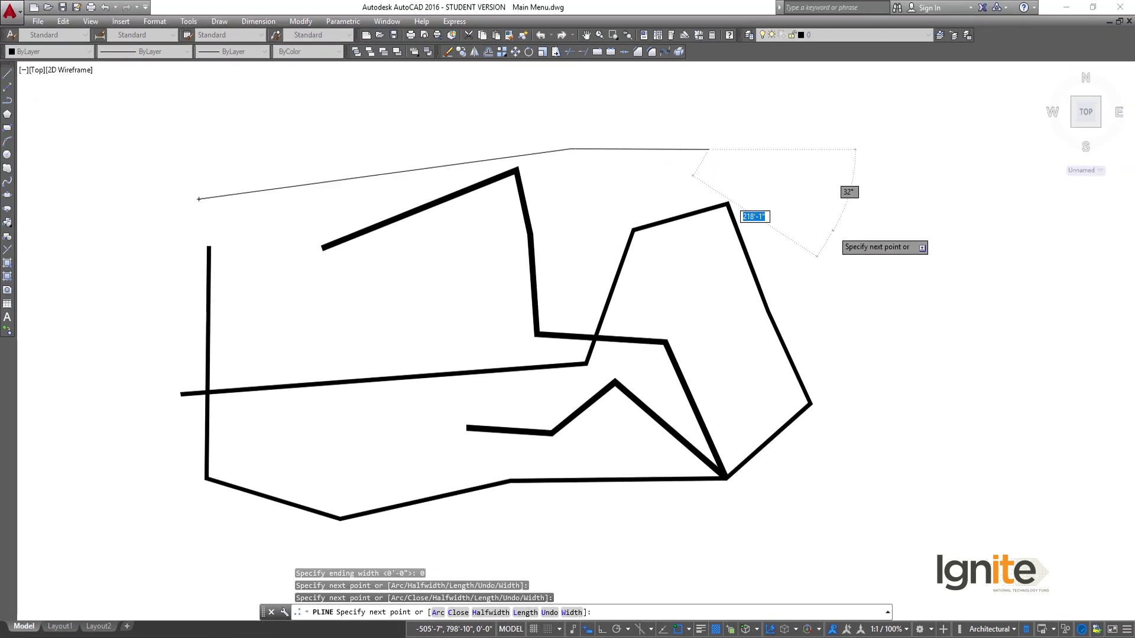
click(833, 231)
click(887, 396)
click(975, 221)
click(891, 165)
click(830, 158)
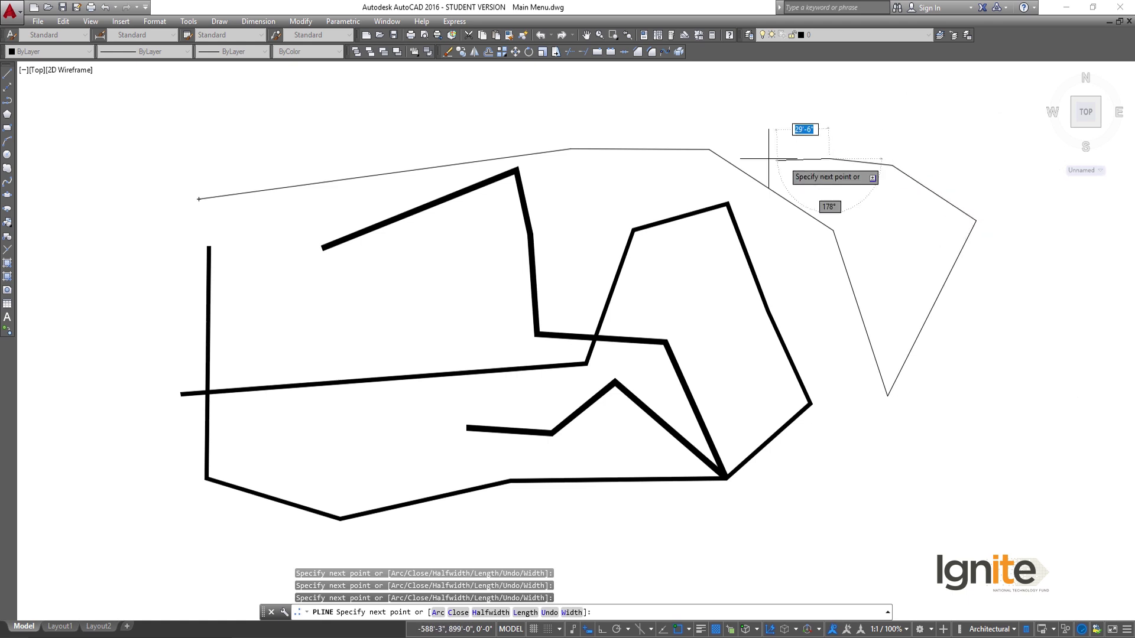
click(731, 129)
key(Escape)
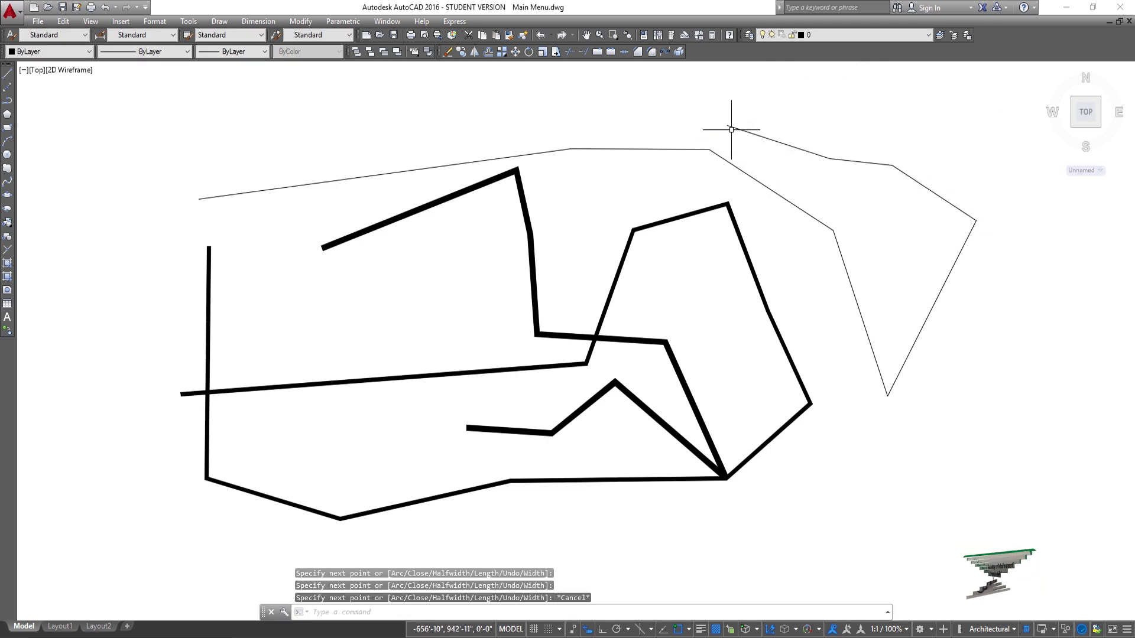